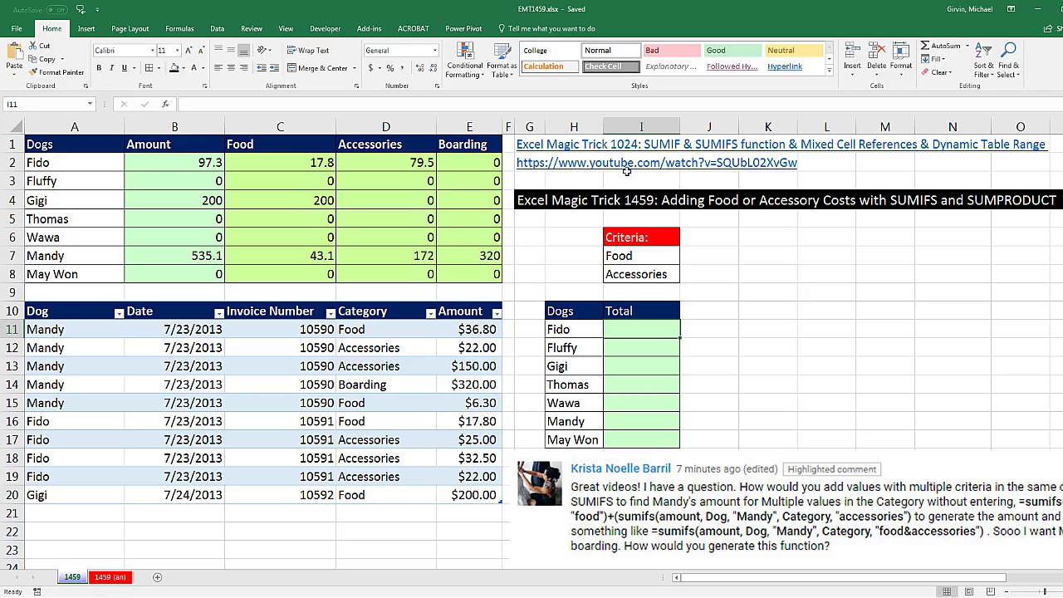
# Step: Open the linked Excel Magic Trick 1024 video in the browser and look over its page
pyautogui.click(527, 147)
pyautogui.click(528, 146)
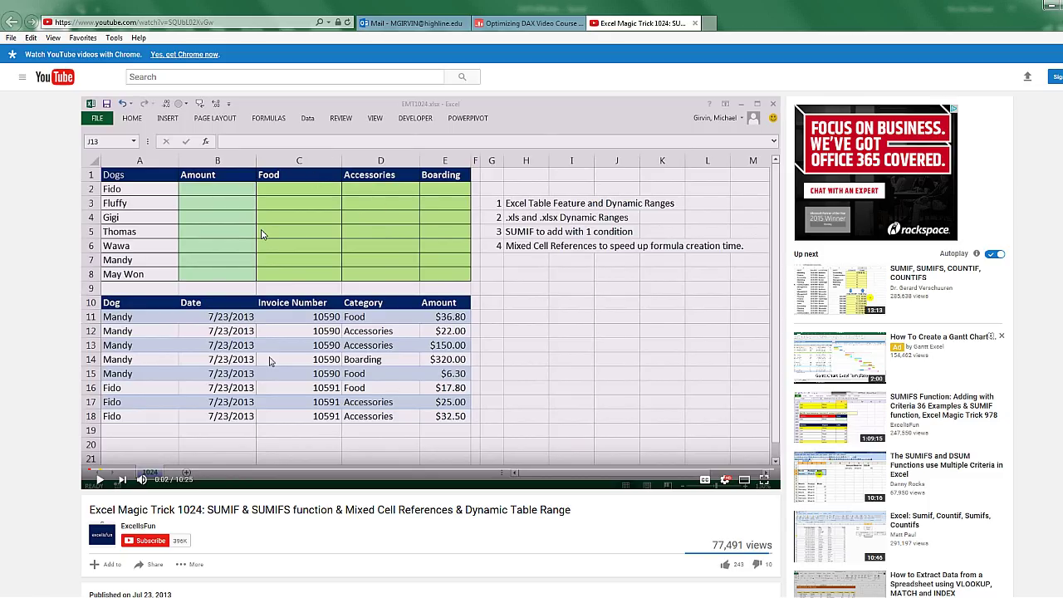
pyautogui.scroll(-5, 261, 234)
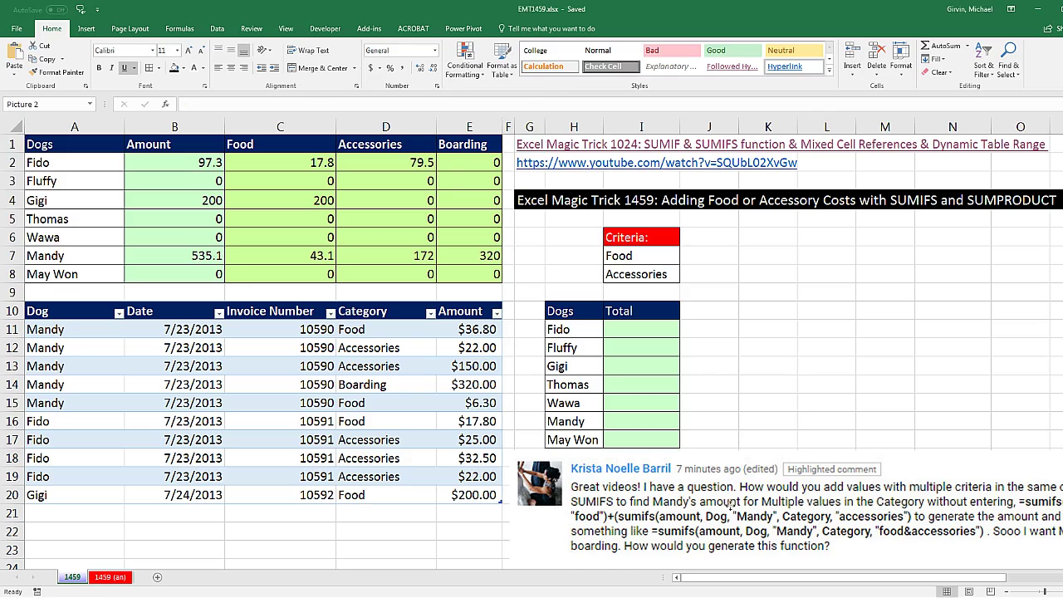
# Step: Move the comment picture over the tables to read the full question, and put it back below them
pyautogui.moveTo(650, 435); pyautogui.dragTo(424, 337)
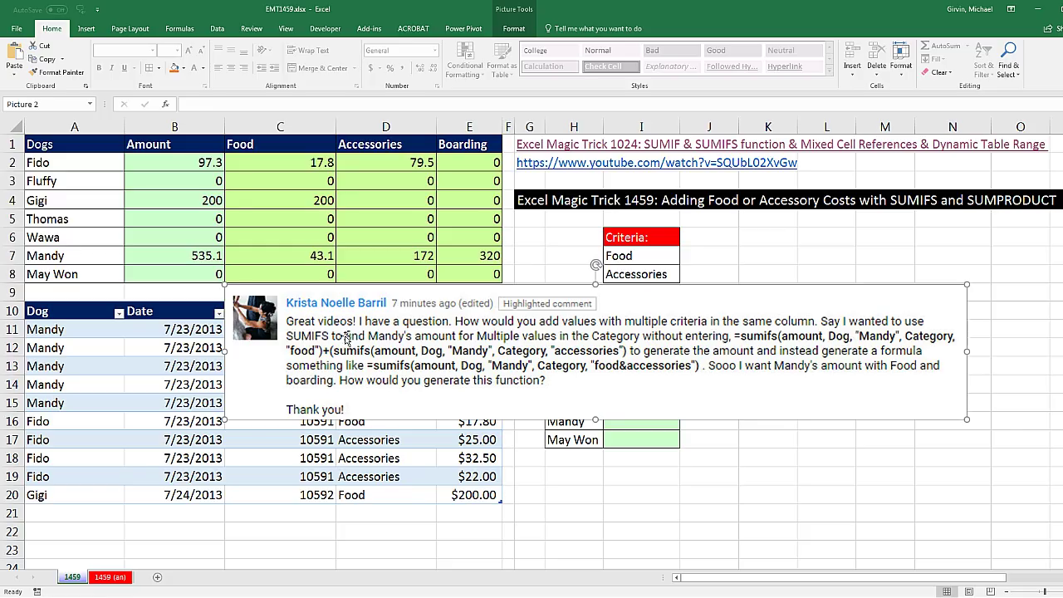
pyautogui.moveTo(320, 313); pyautogui.dragTo(535, 491)
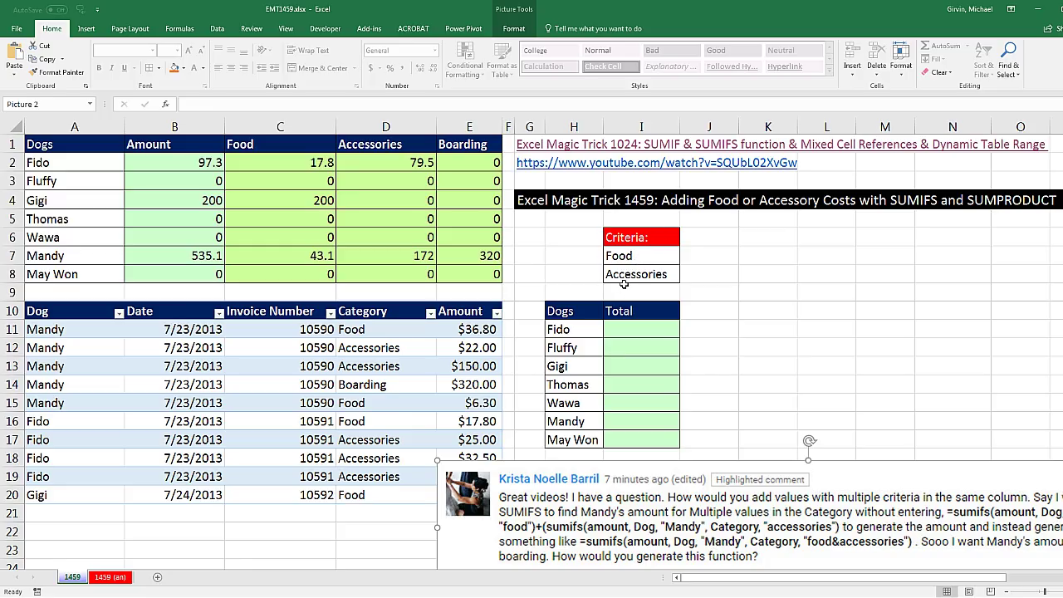
# Step: Examine the Category entries and the criteria in I7:I8, and move the comment picture clear of the invoice table
pyautogui.click(379, 331)
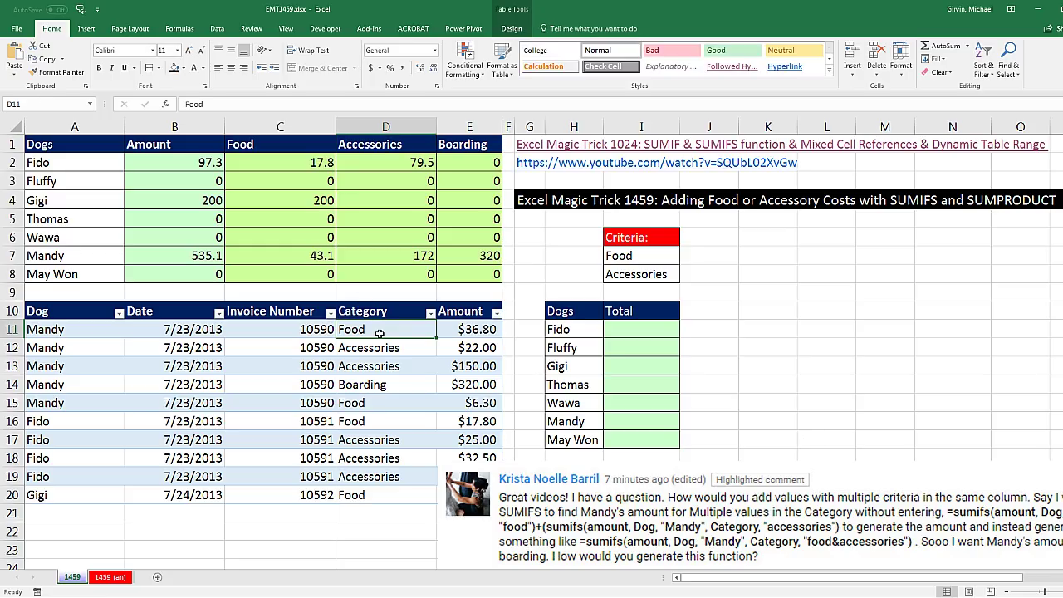
pyautogui.click(380, 350)
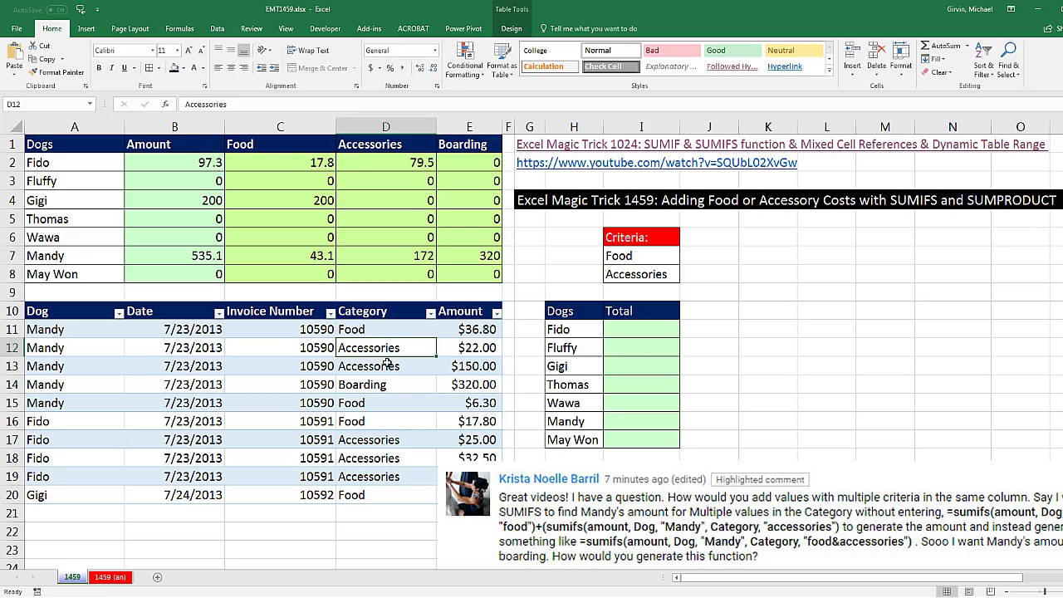
pyautogui.click(386, 384)
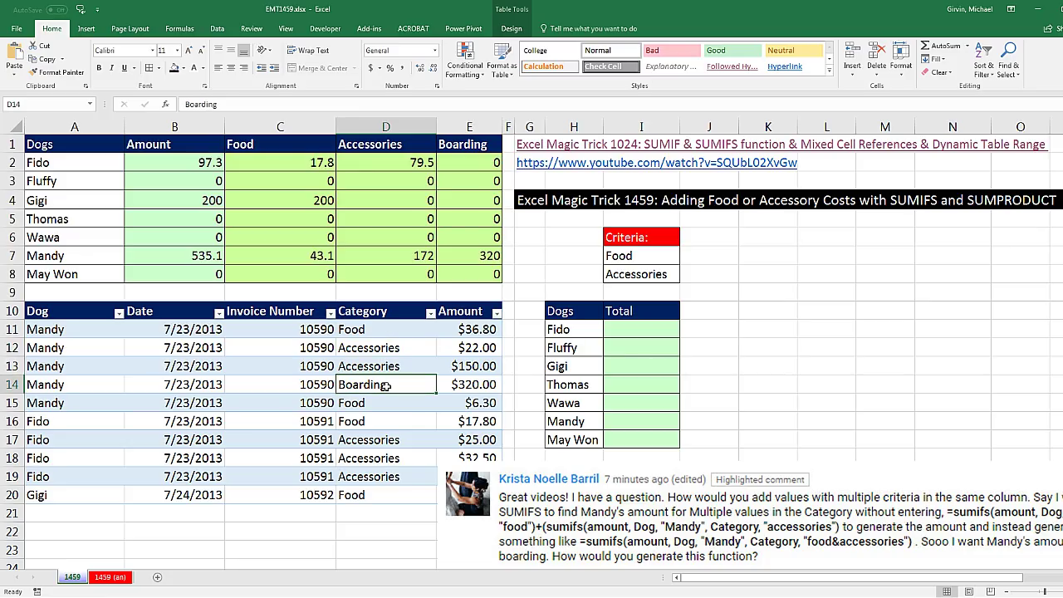
pyautogui.click(619, 327)
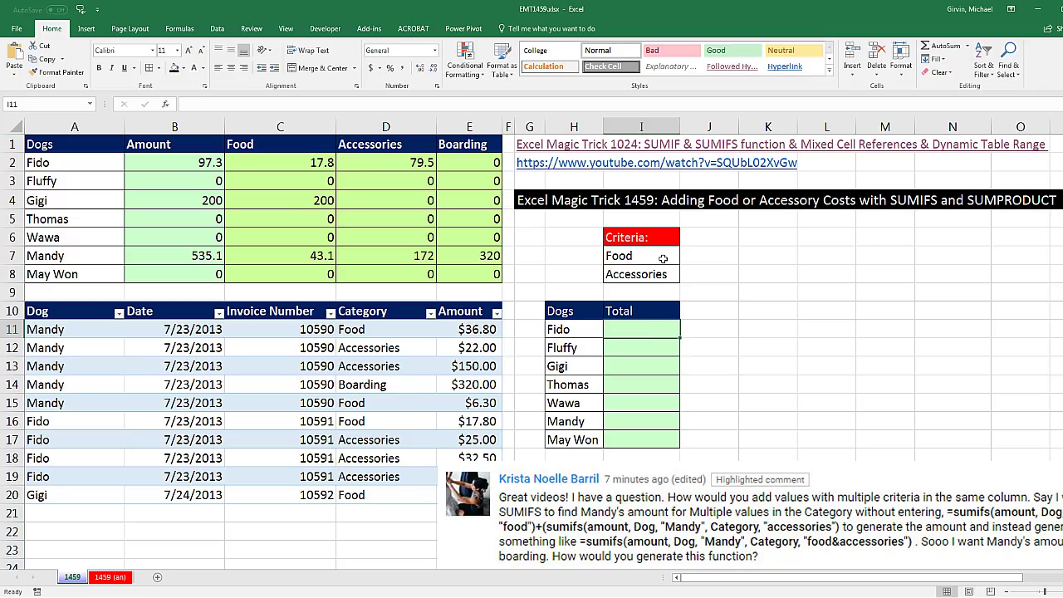
pyautogui.moveTo(662, 259)
pyautogui.mouseDown()
pyautogui.moveTo(656, 312)
pyautogui.moveTo(652, 277)
pyautogui.mouseUp()
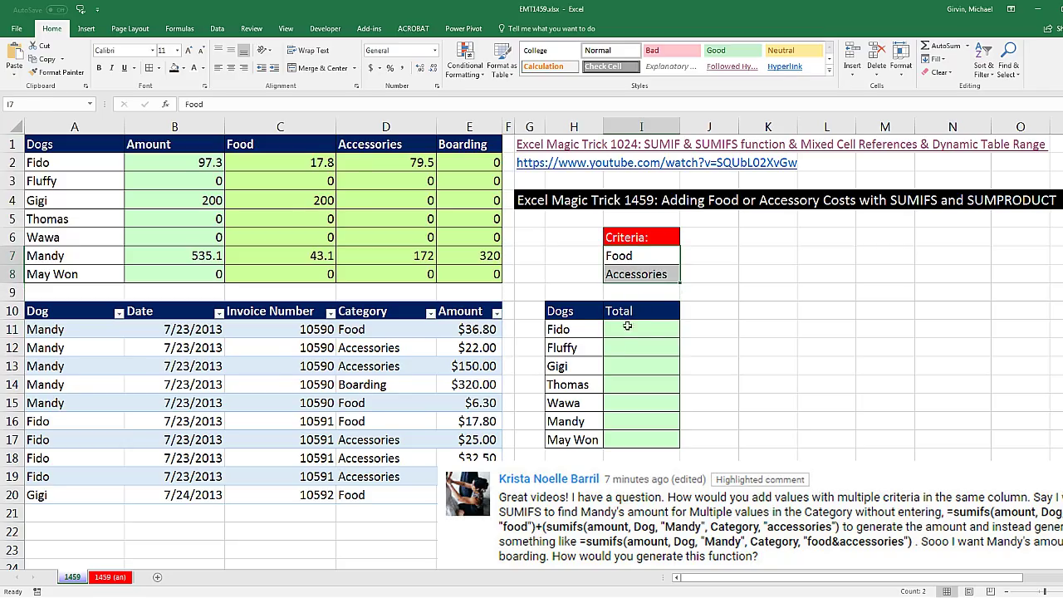
pyautogui.moveTo(544, 498); pyautogui.dragTo(634, 501)
# Step: Start a SUMIFS formula in Fido's Total cell I11 with fAmountTable[Amount] as the sum range
pyautogui.click(635, 334)
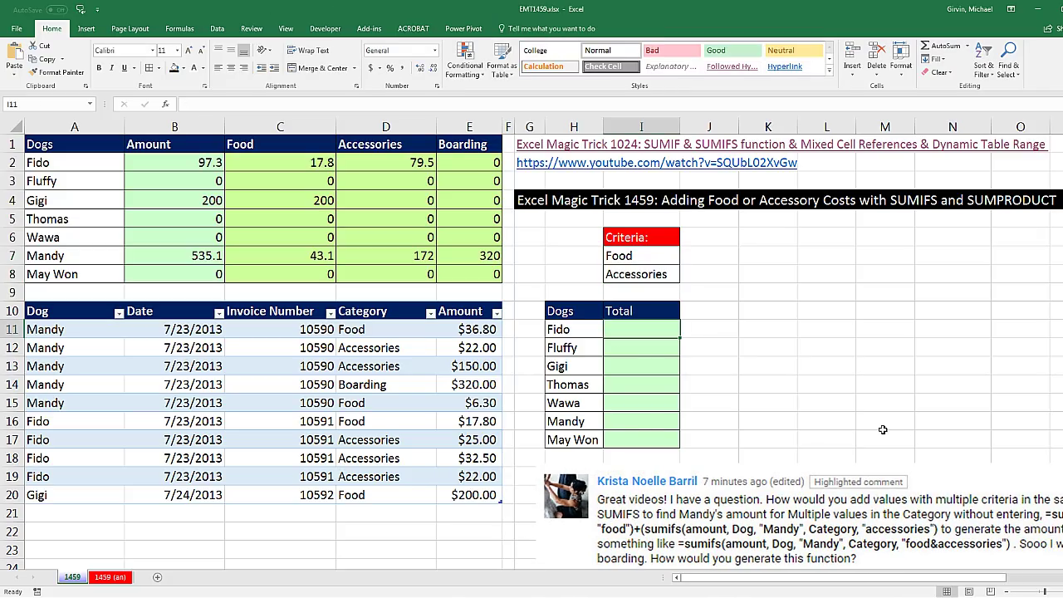
pyautogui.write('=sumifs')
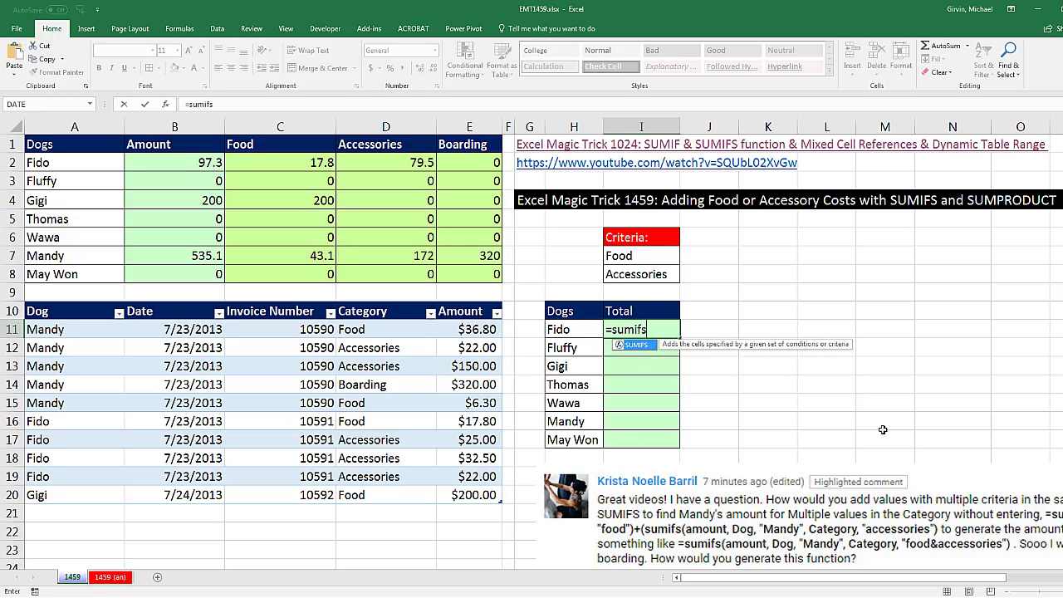
pyautogui.press('Tab')
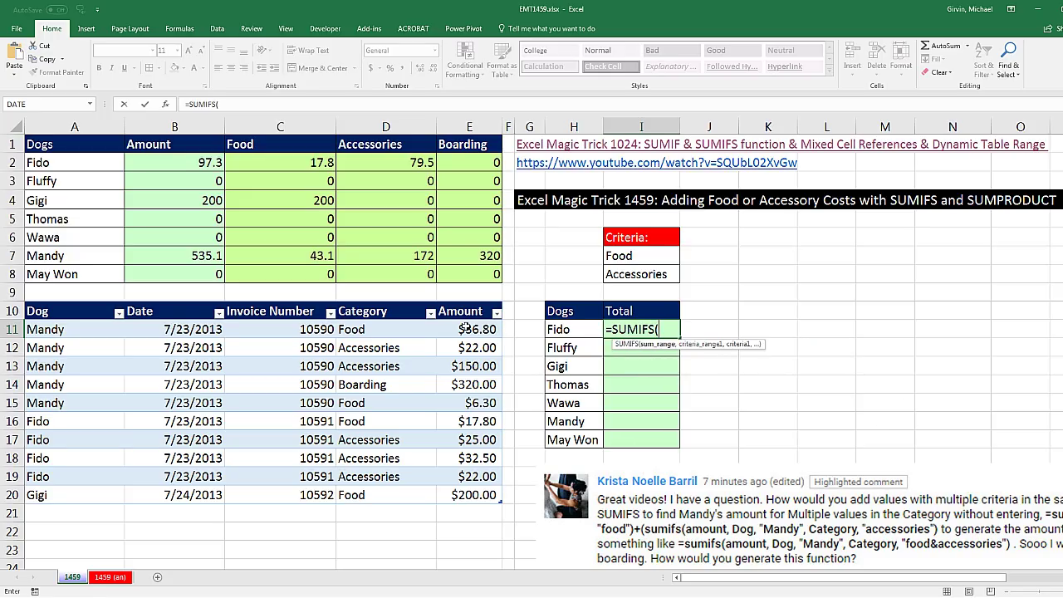
pyautogui.moveTo(467, 330); pyautogui.dragTo(460, 491)
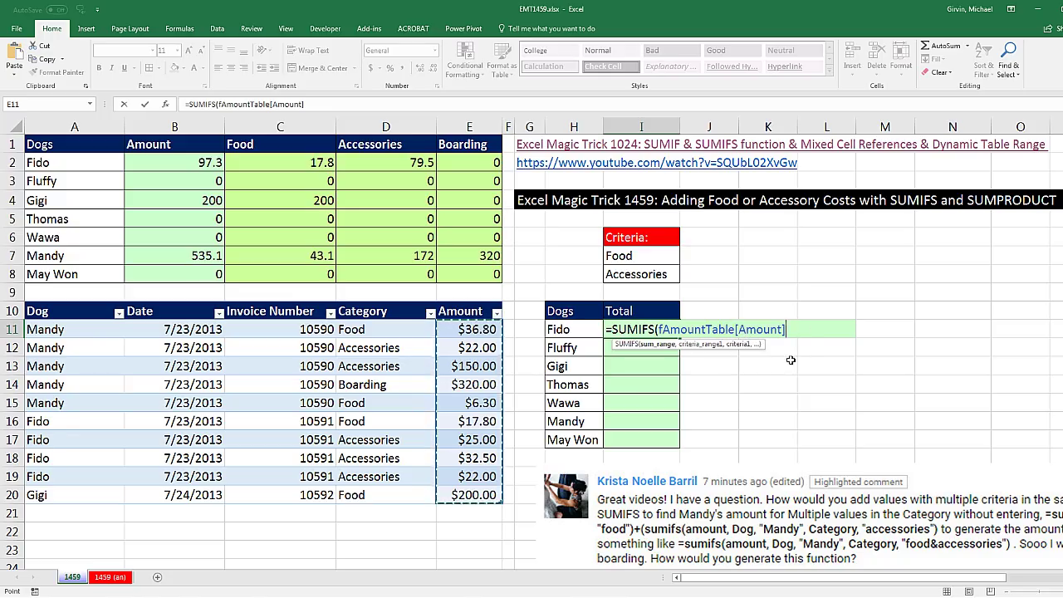
pyautogui.write(',')
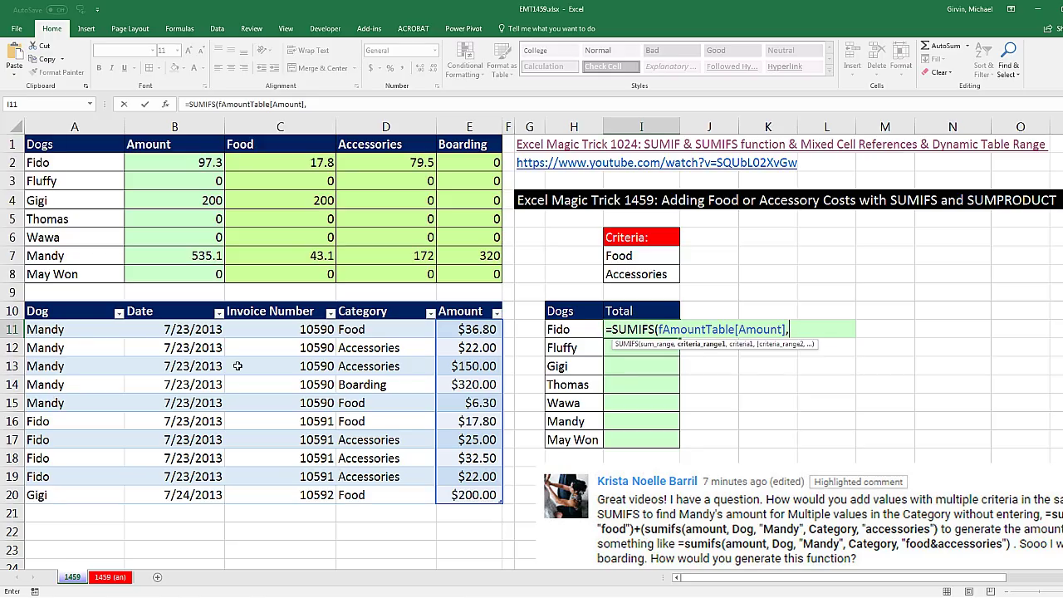
# Step: Add fAmountTable[Dog] as the first criteria range with H11 as its criterion
pyautogui.moveTo(55, 330); pyautogui.dragTo(73, 501)
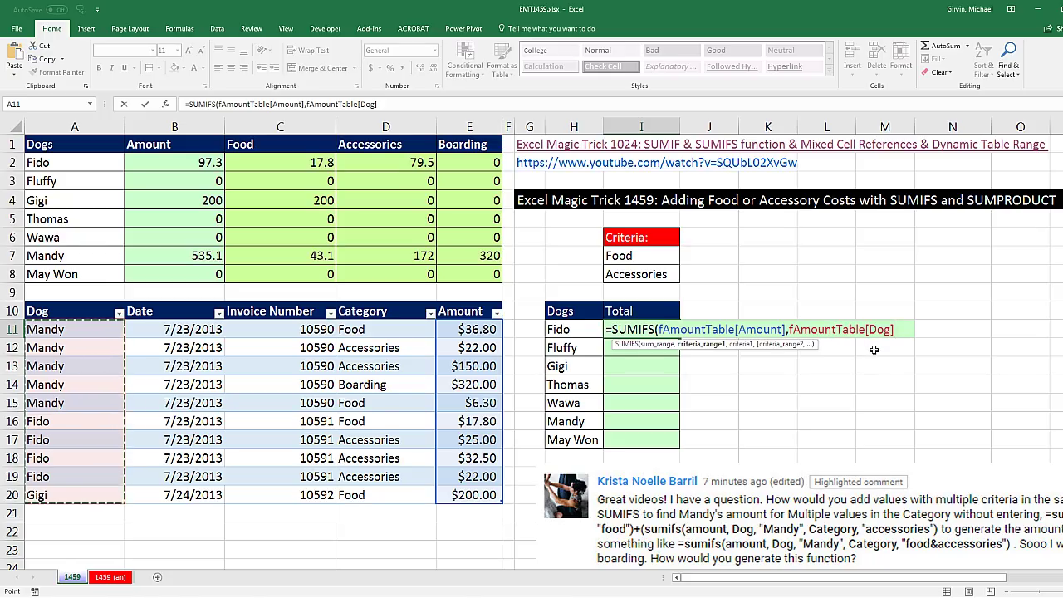
pyautogui.write(',')
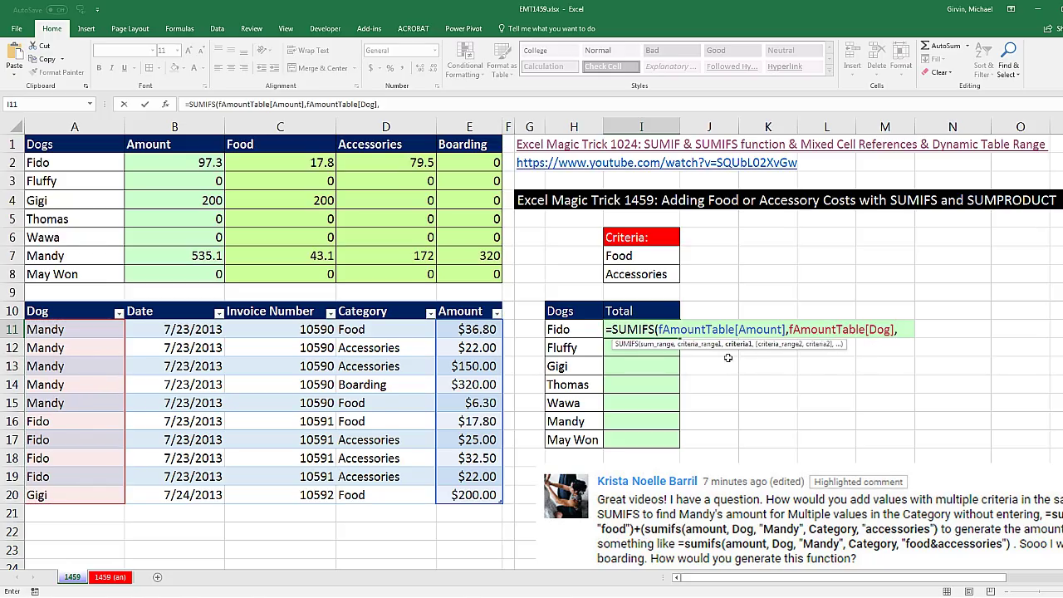
pyautogui.click(560, 329)
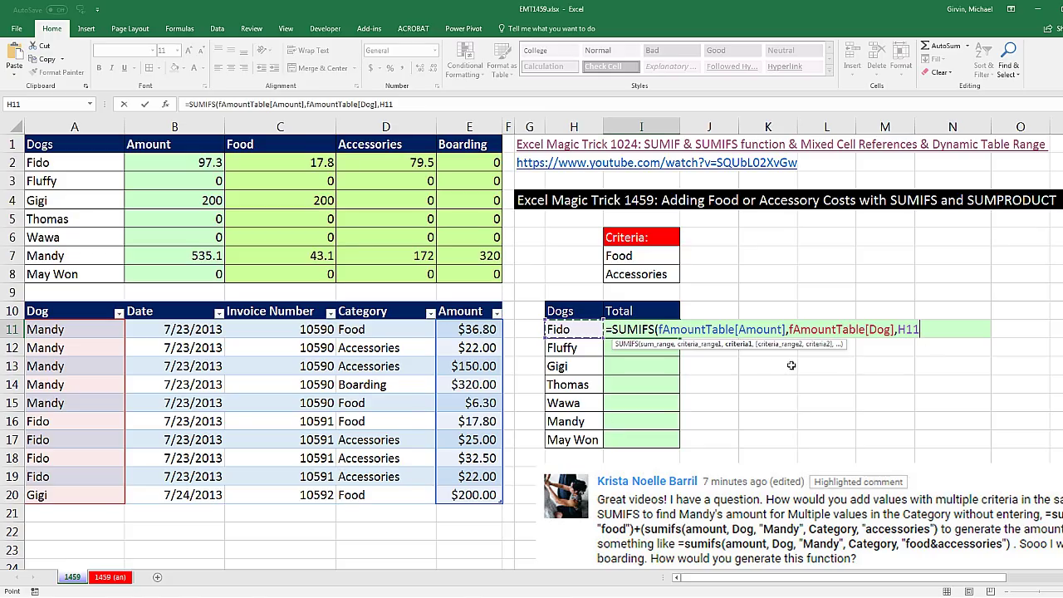
pyautogui.write(',')
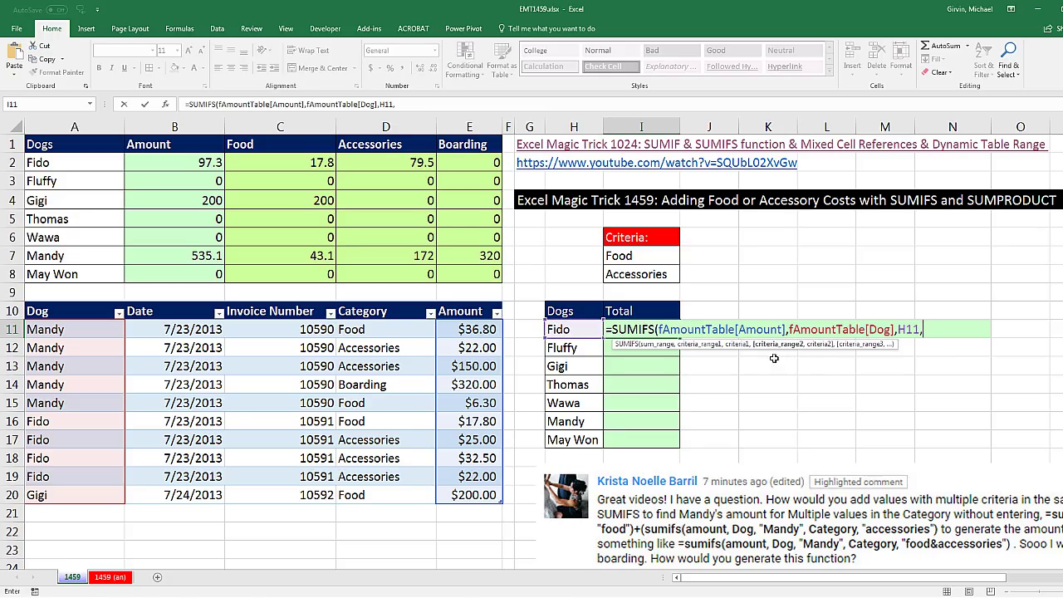
# Step: Add fAmountTable[Category] as the second criteria range with the absolute range $I$7:$I$8 as its criteria, and complete the formula
pyautogui.click(350, 325)
pyautogui.moveTo(357, 367); pyautogui.dragTo(374, 496)
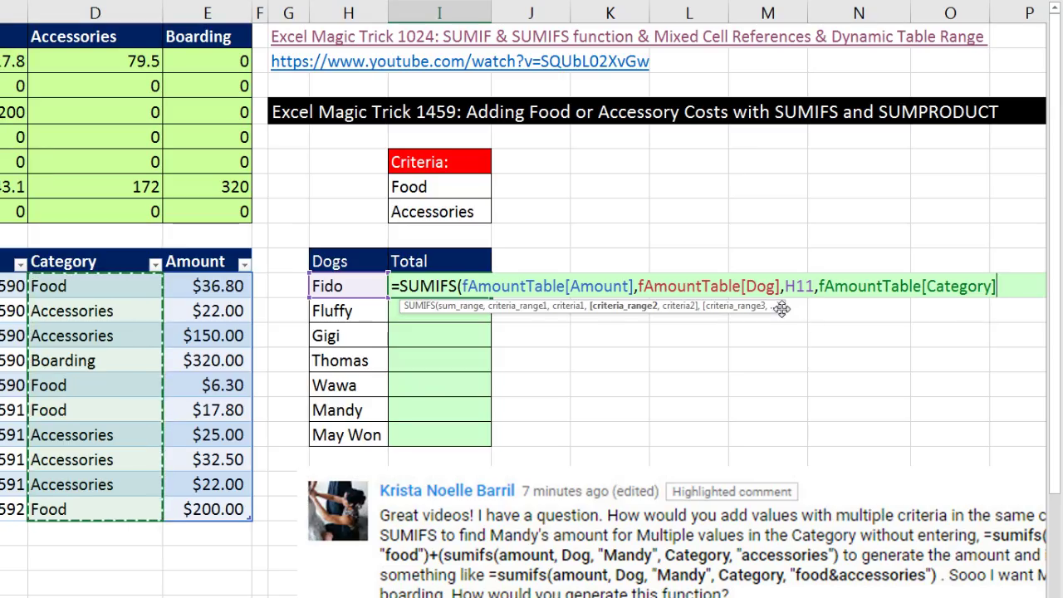
pyautogui.moveTo(787, 308); pyautogui.dragTo(992, 325)
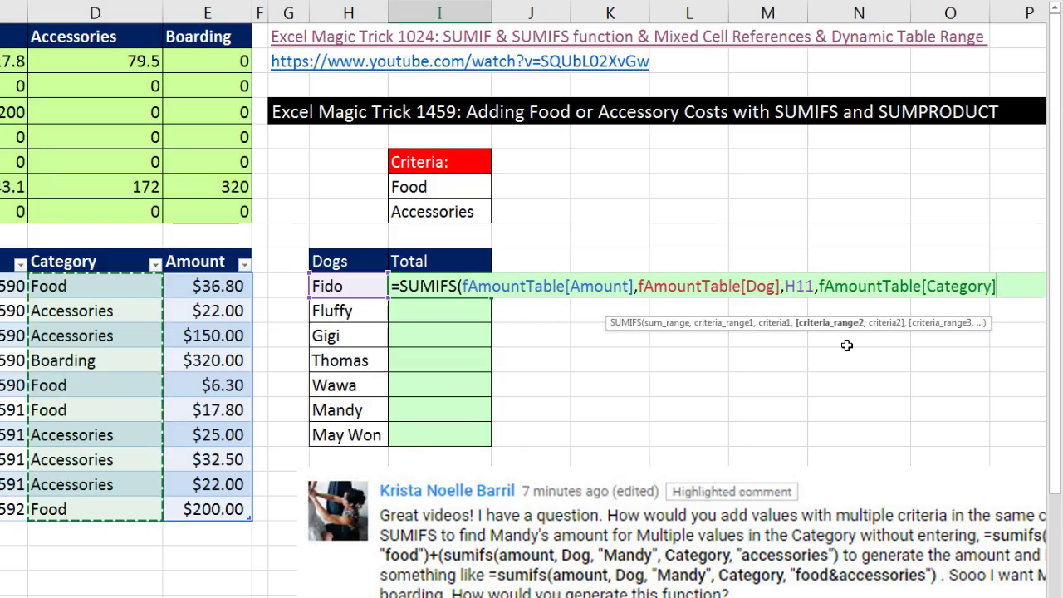
pyautogui.write(',')
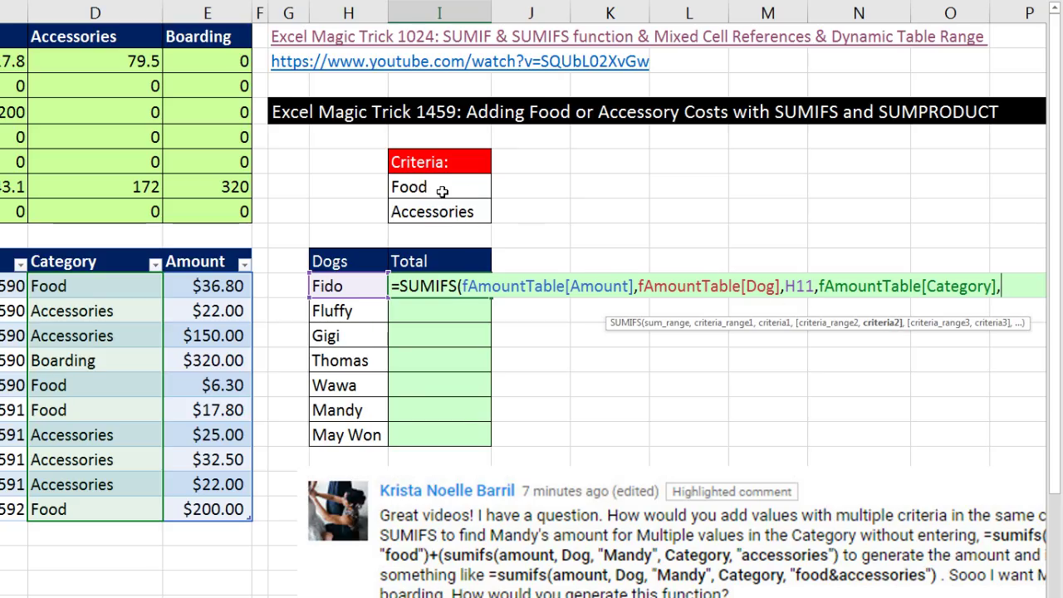
pyautogui.moveTo(444, 200); pyautogui.dragTo(477, 214)
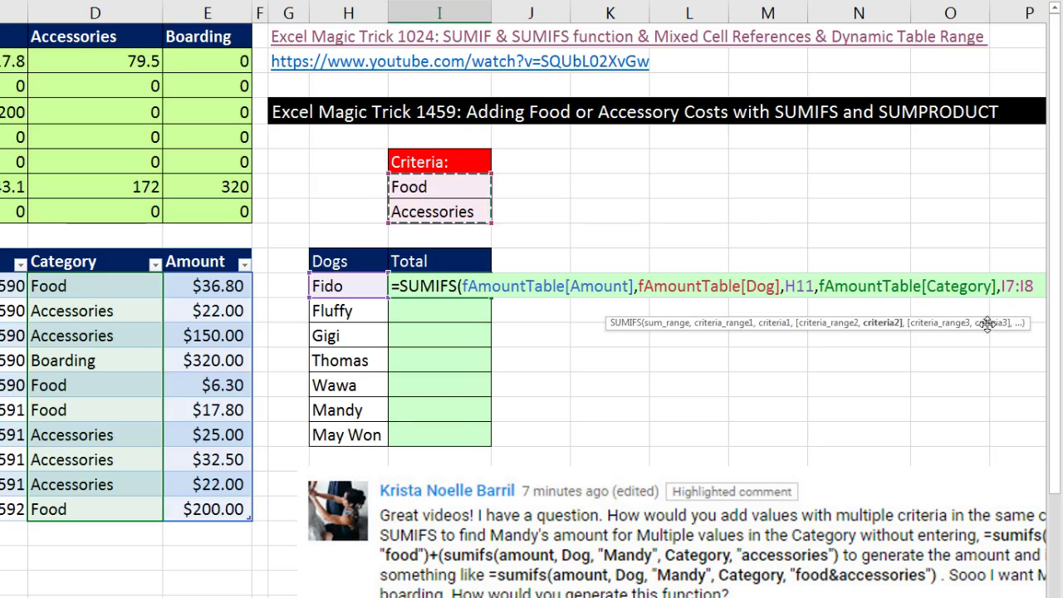
pyautogui.press('F4')
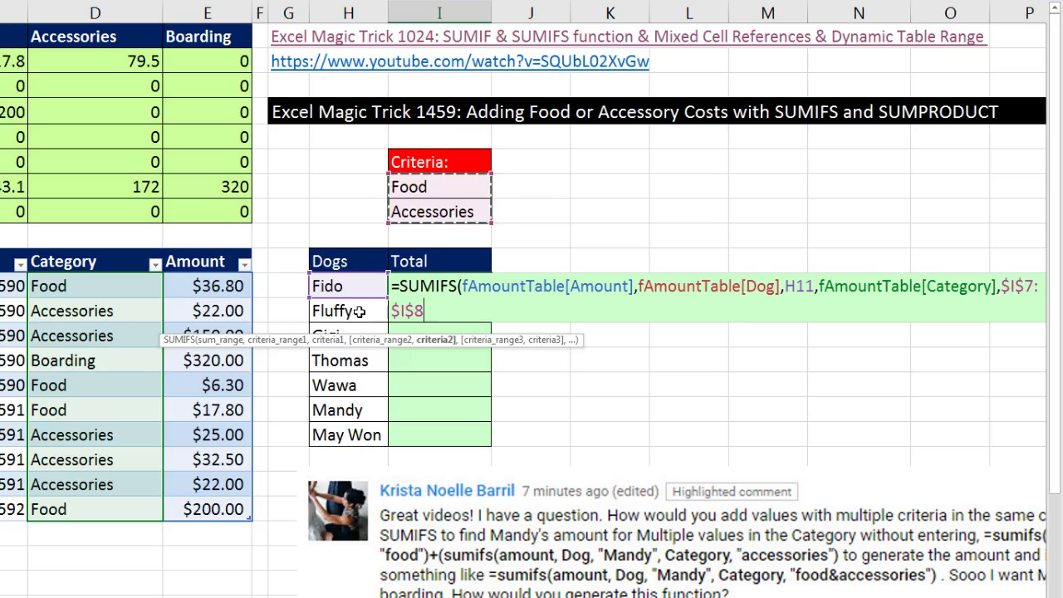
pyautogui.write(')')
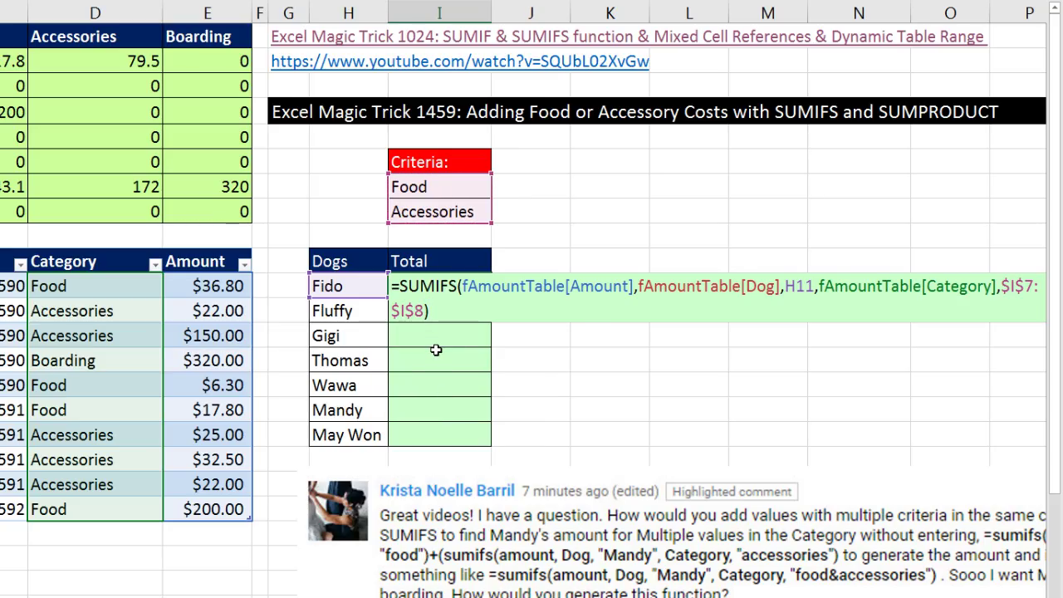
pyautogui.press('Return')
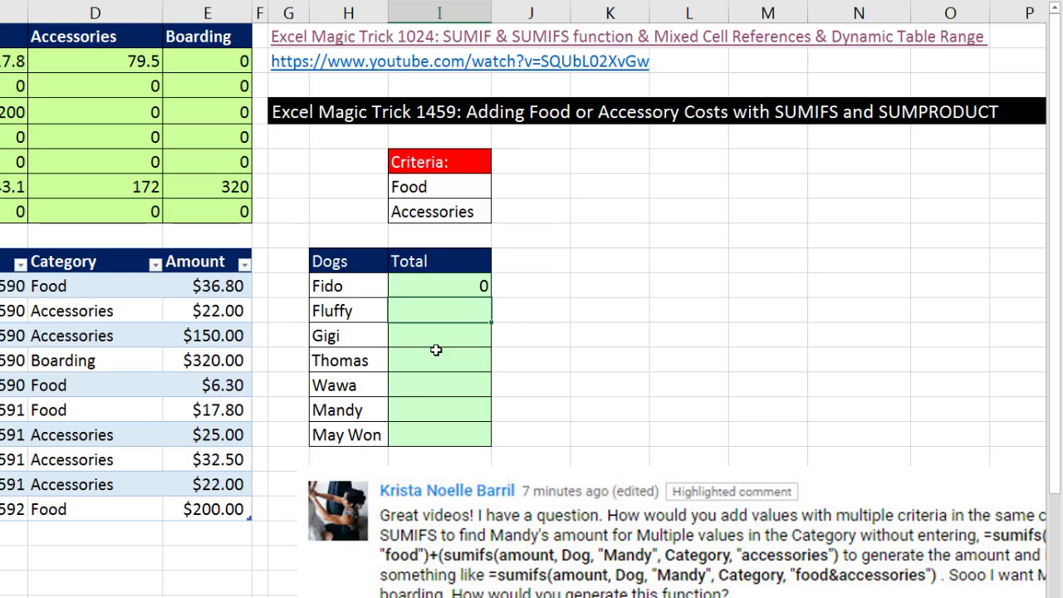
# Step: Evaluate the SUMIFS formula in I11 to view its array of results, restore the formula, and examine its criteria2 argument
pyautogui.click(460, 287)
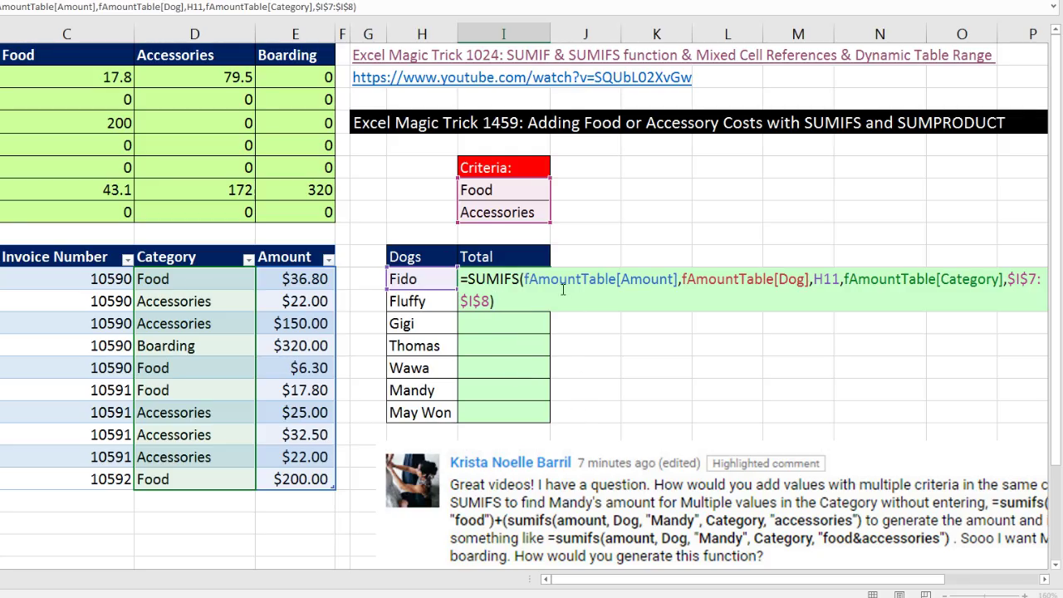
pyautogui.press('F9')
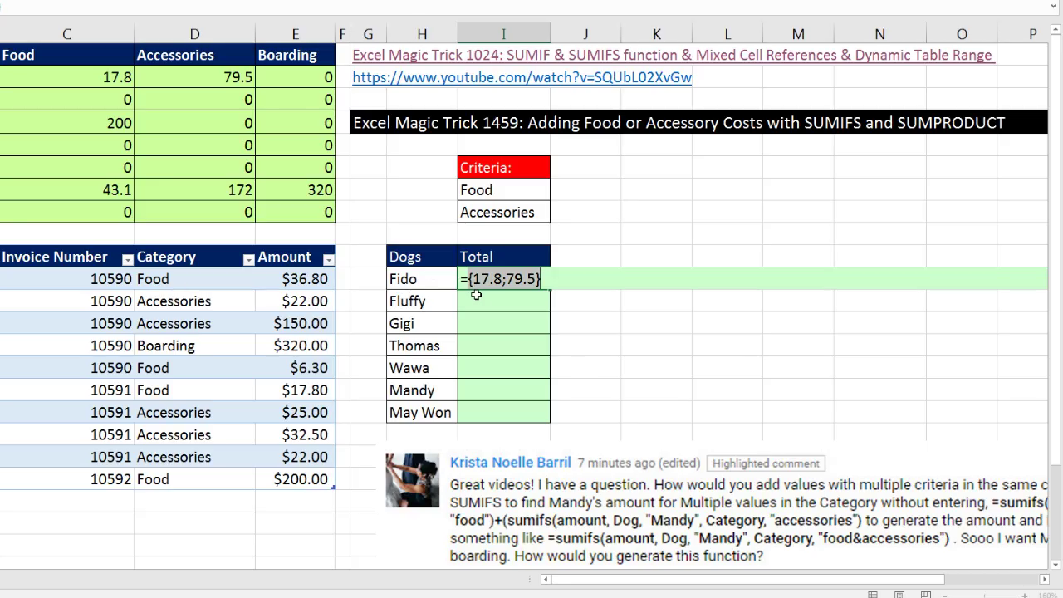
pyautogui.hotkey('ctrl', 'z')
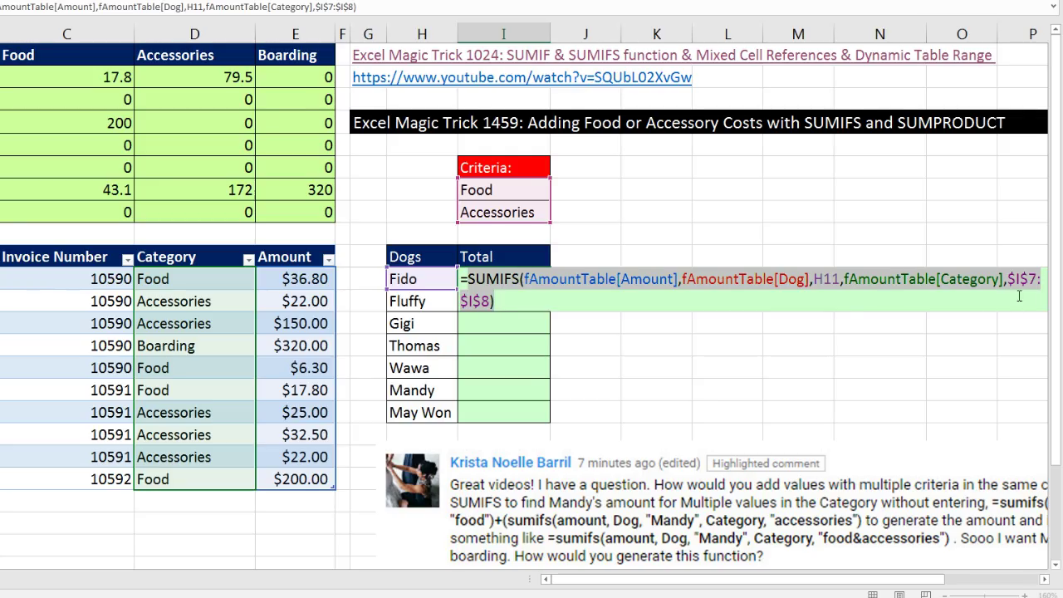
pyautogui.click(715, 307)
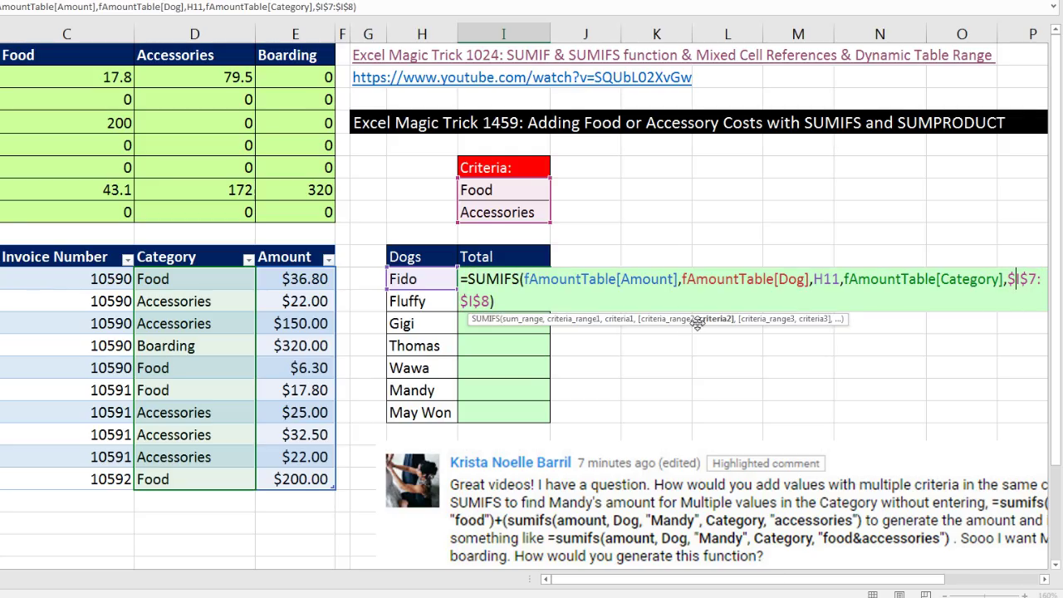
pyautogui.moveTo(700, 322); pyautogui.dragTo(466, 324)
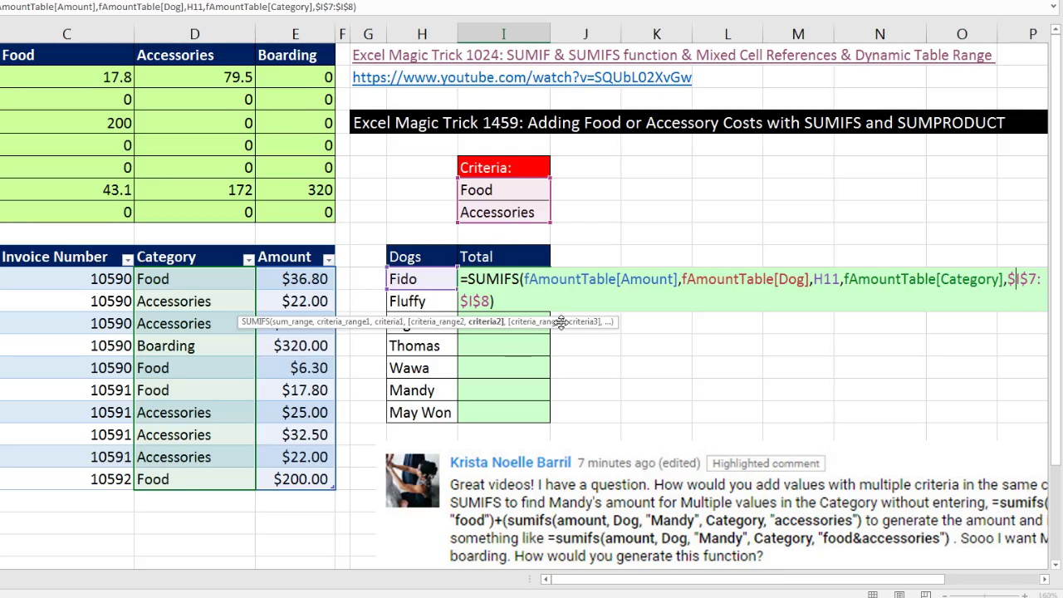
pyautogui.moveTo(562, 321); pyautogui.dragTo(753, 333)
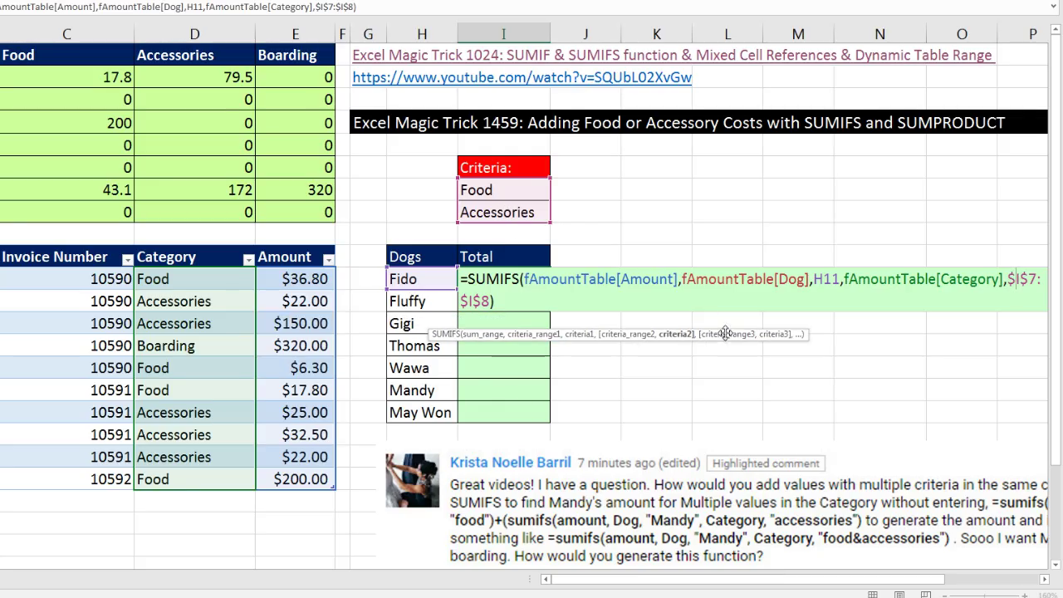
# Step: Insert the SUM function with its opening parenthesis in front of SUMIFS in I11
pyautogui.click(468, 279)
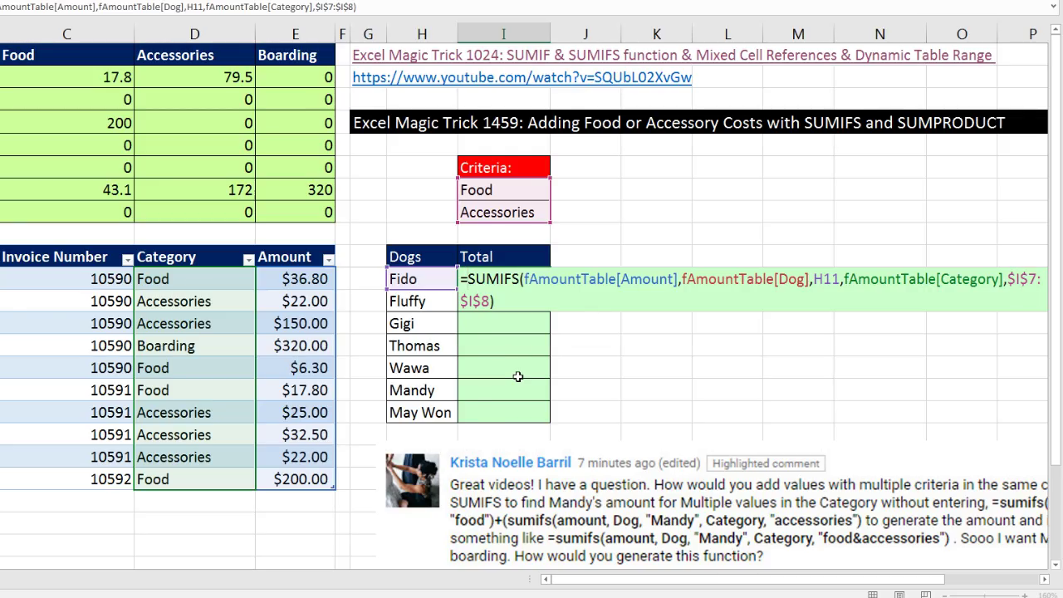
pyautogui.write('su')
pyautogui.press('Tab')
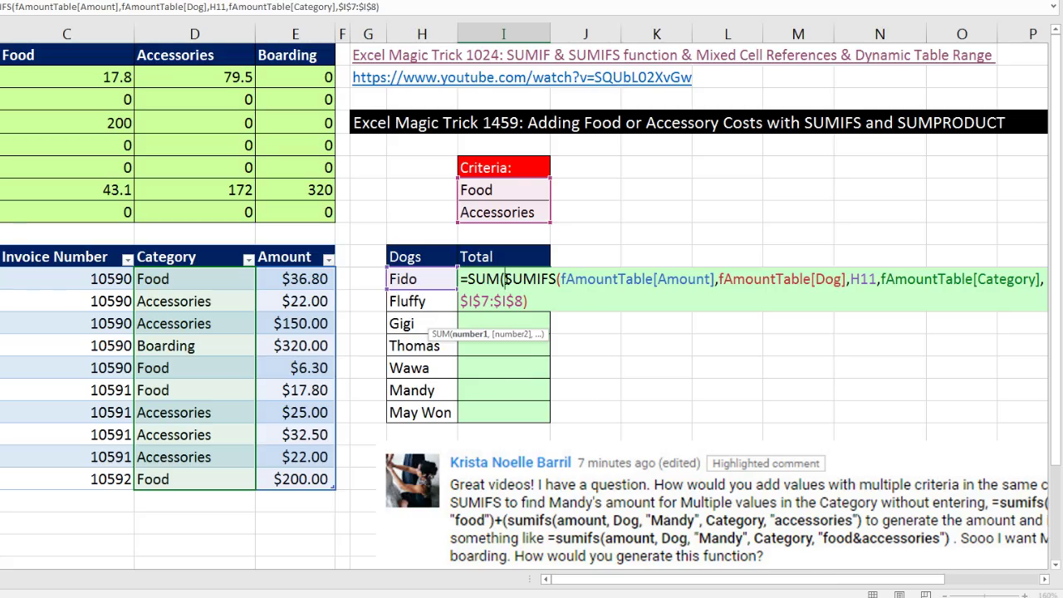
# Step: Replace the SUM function wrapped around SUMIFS in I11 with SUMPRODUCT
pyautogui.keyDown('shift'); pyautogui.click(550, 304); pyautogui.keyUp('shift')
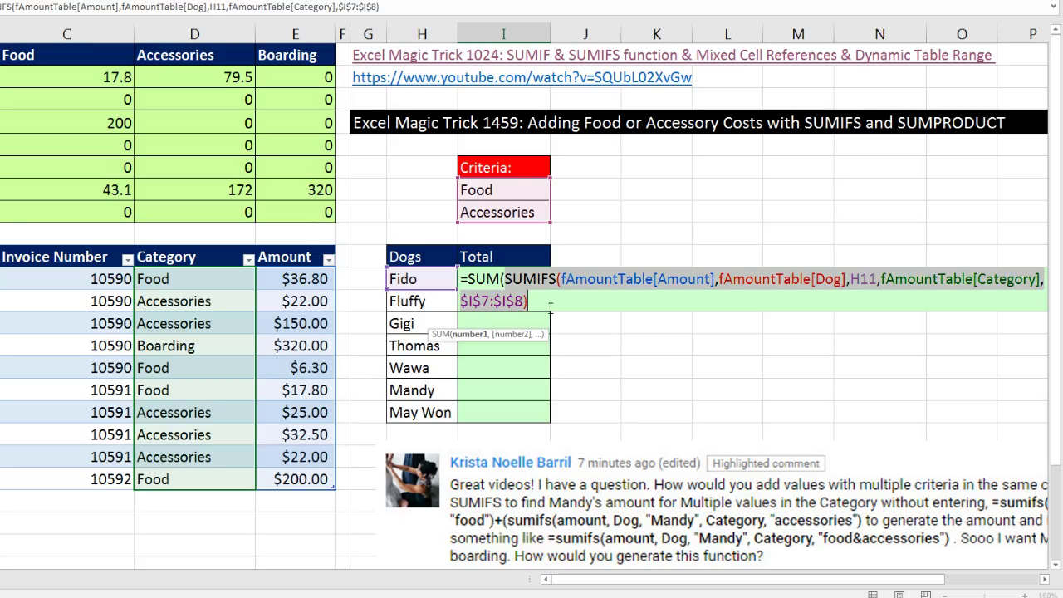
pyautogui.click(503, 282)
pyautogui.press('BackSpace')
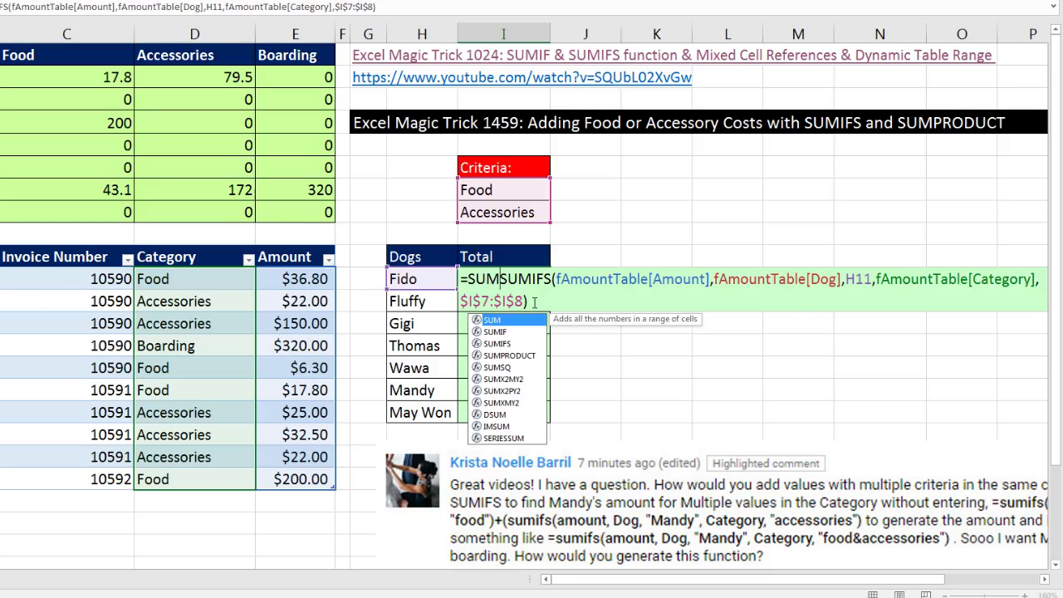
pyautogui.write('P')
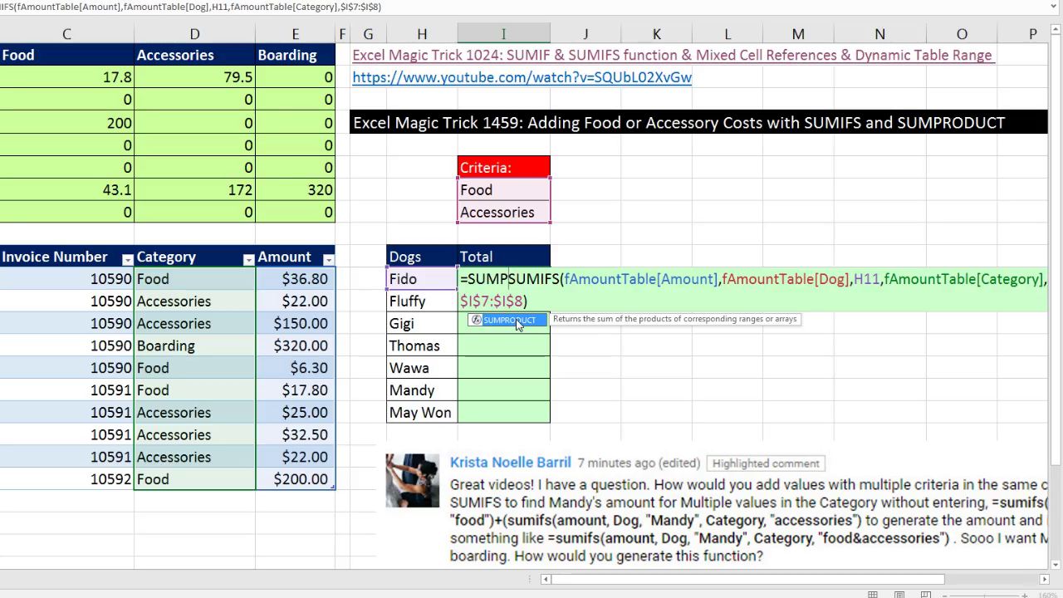
pyautogui.doubleClick(516, 320)
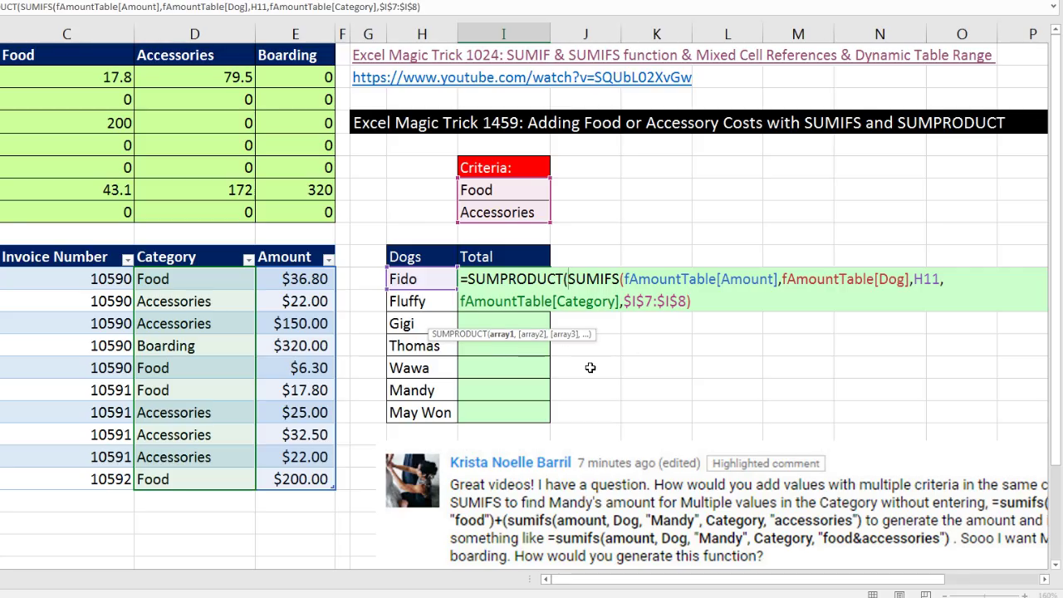
# Step: Check the SUMIFS expression as SUMPRODUCT's array1 argument, add the closing parenthesis, and enter the formula in I11
pyautogui.click(502, 335)
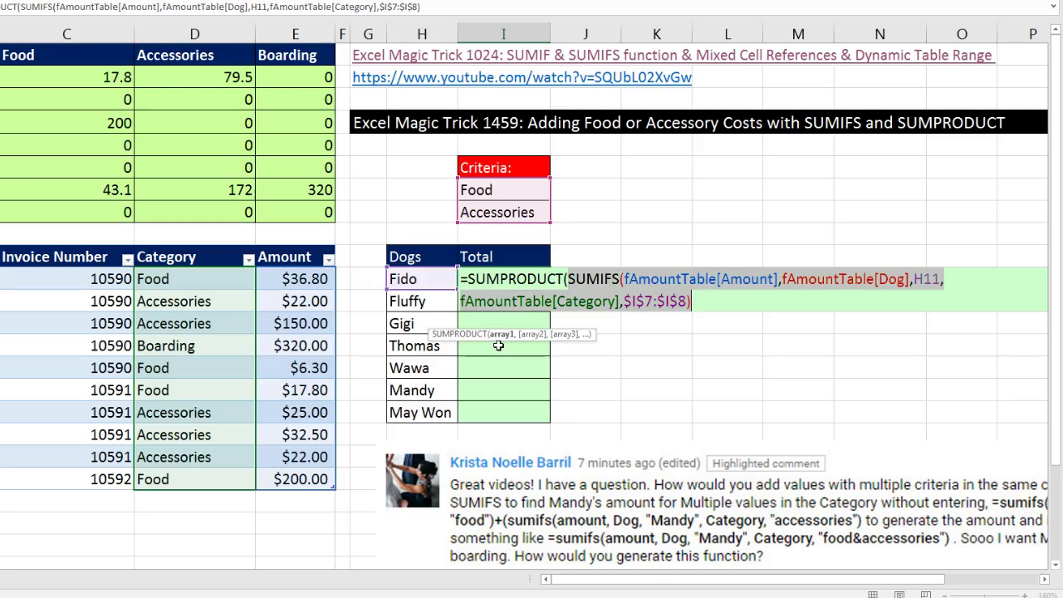
pyautogui.click(701, 305)
pyautogui.write(')')
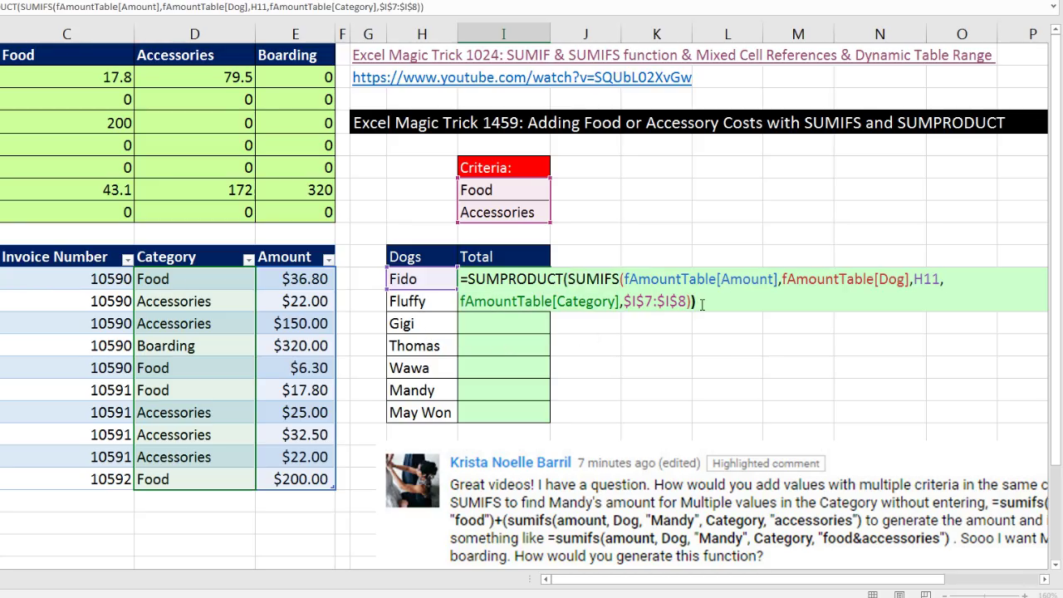
pyautogui.hotkey('ctrl', 'Return')
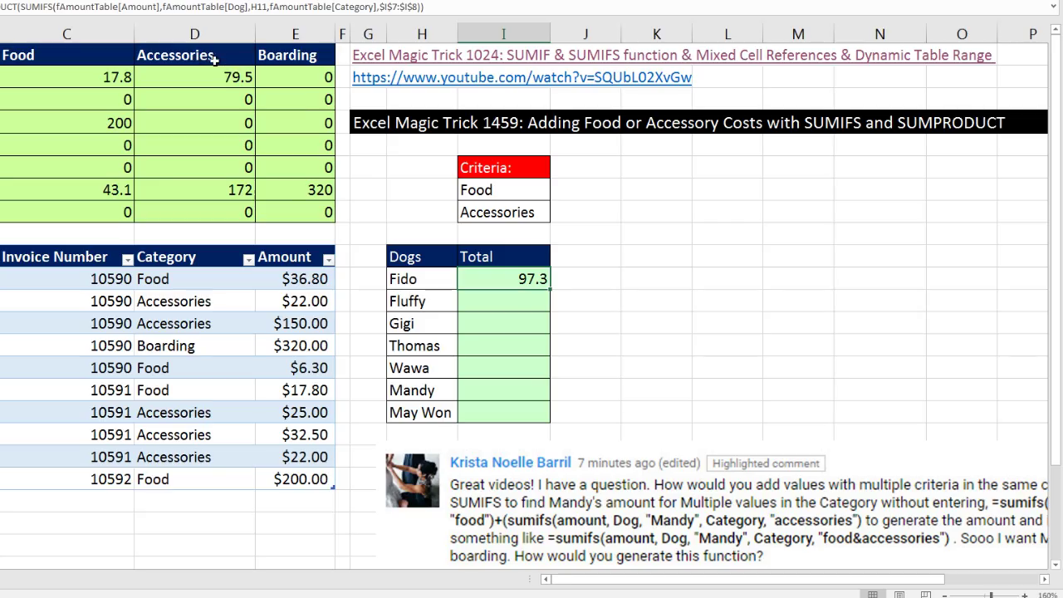
pyautogui.doubleClick(551, 287)
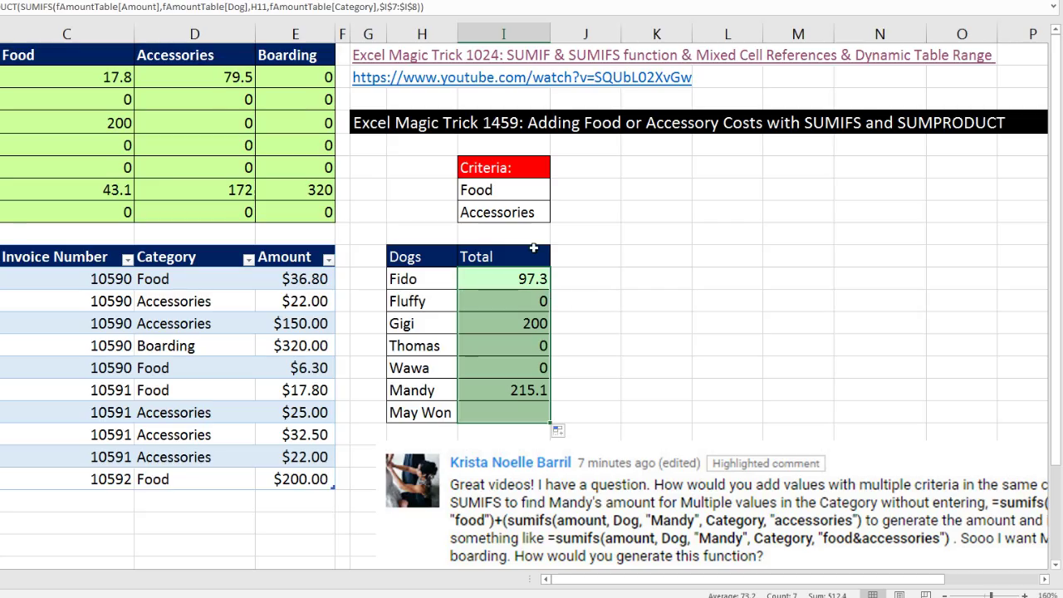
pyautogui.click(497, 414)
pyautogui.press('F2')
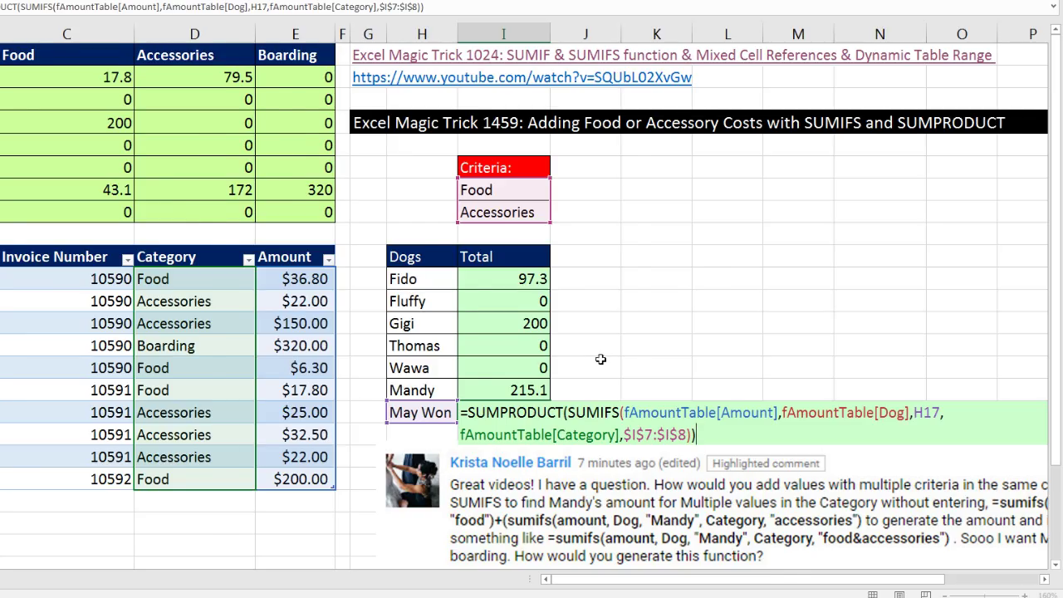
pyautogui.hotkey('ctrl', 'Return')
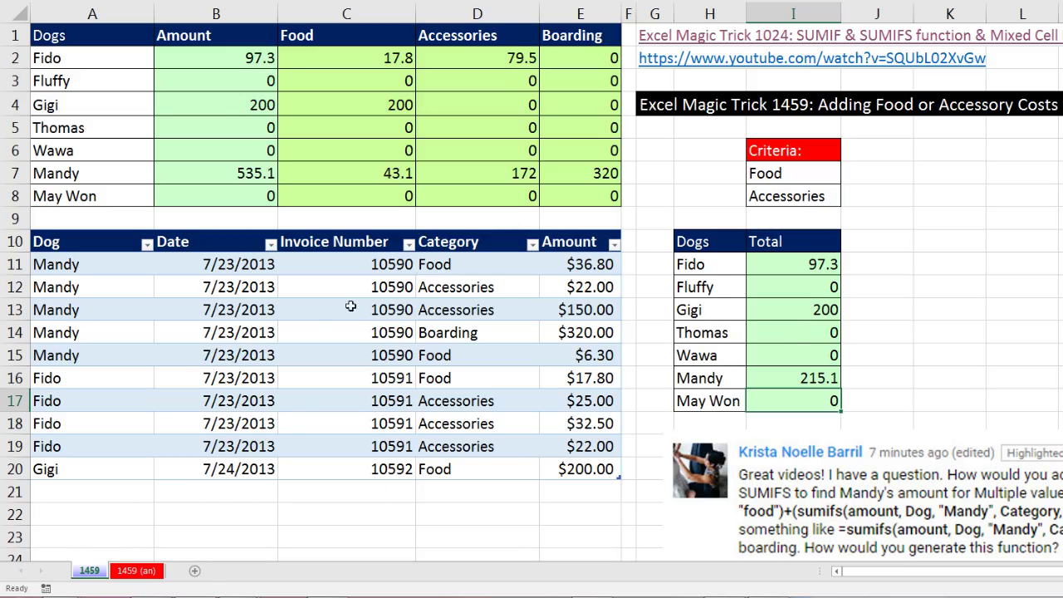
# Step: Add a new row at the end of the invoice table with dog Fluffy and the date 7/24/2013 repeated from above
pyautogui.click(607, 470)
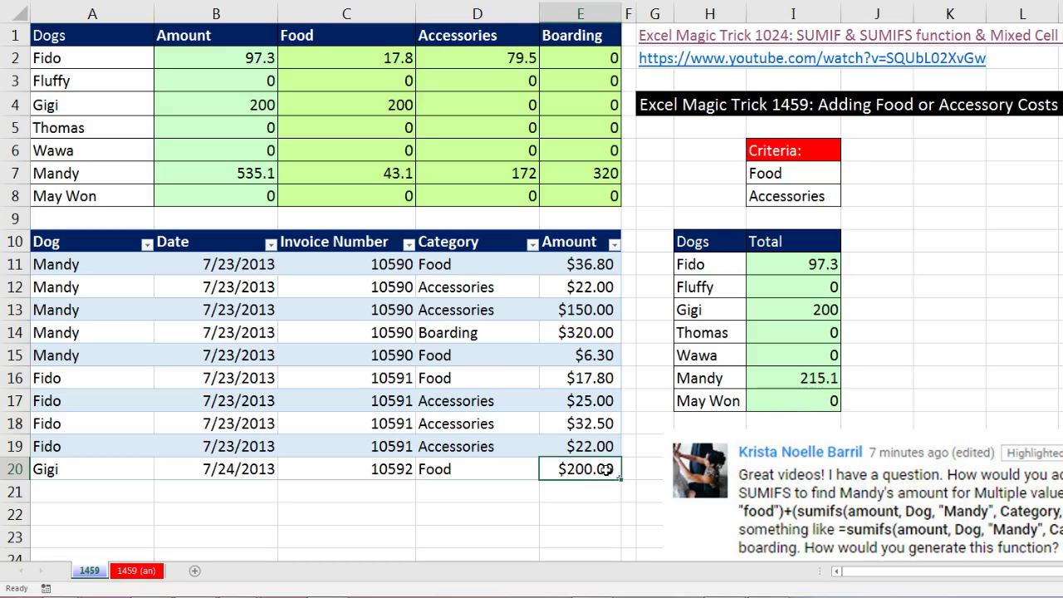
pyautogui.press('Tab')
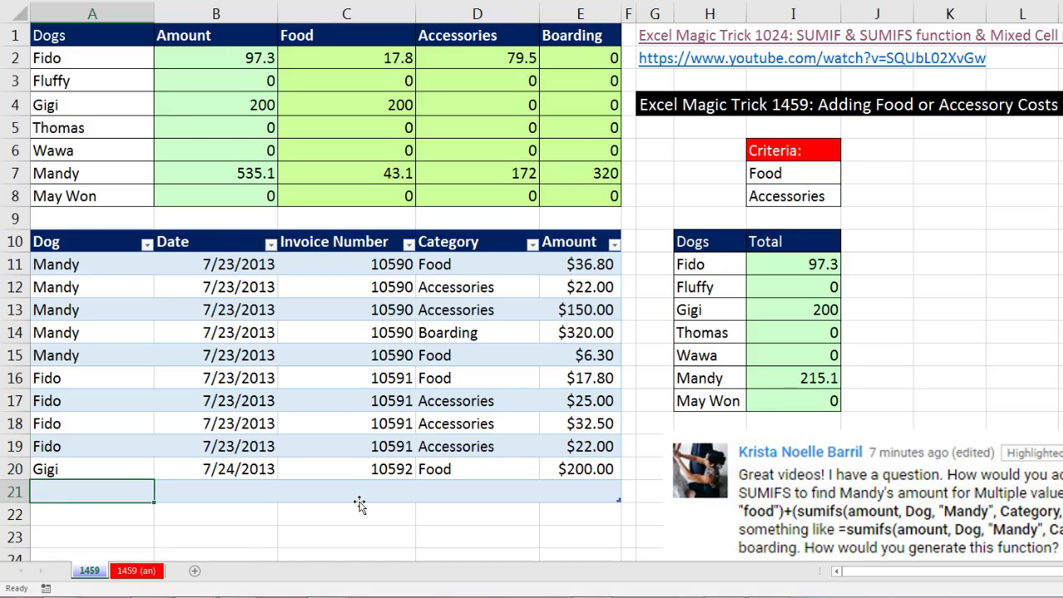
pyautogui.write('Fluffy')
pyautogui.press('Tab')
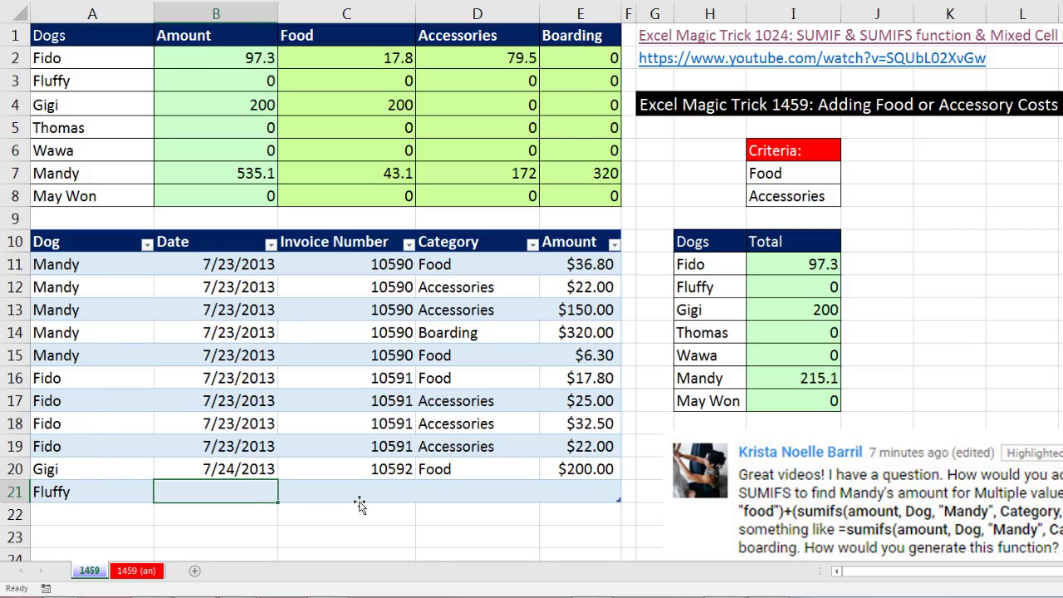
pyautogui.hotkey('ctrl', "'")
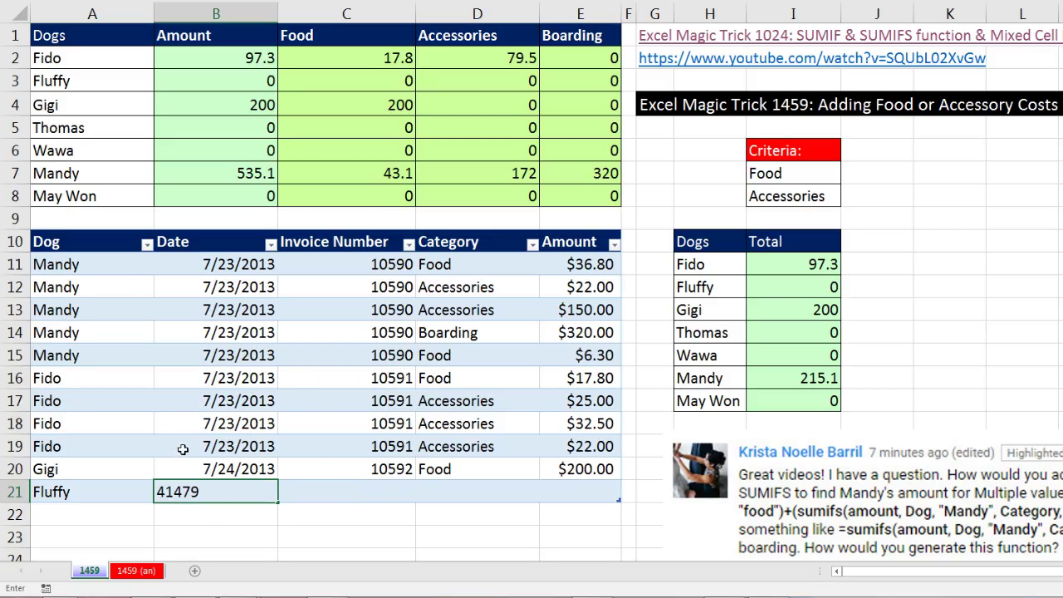
pyautogui.press('Tab')
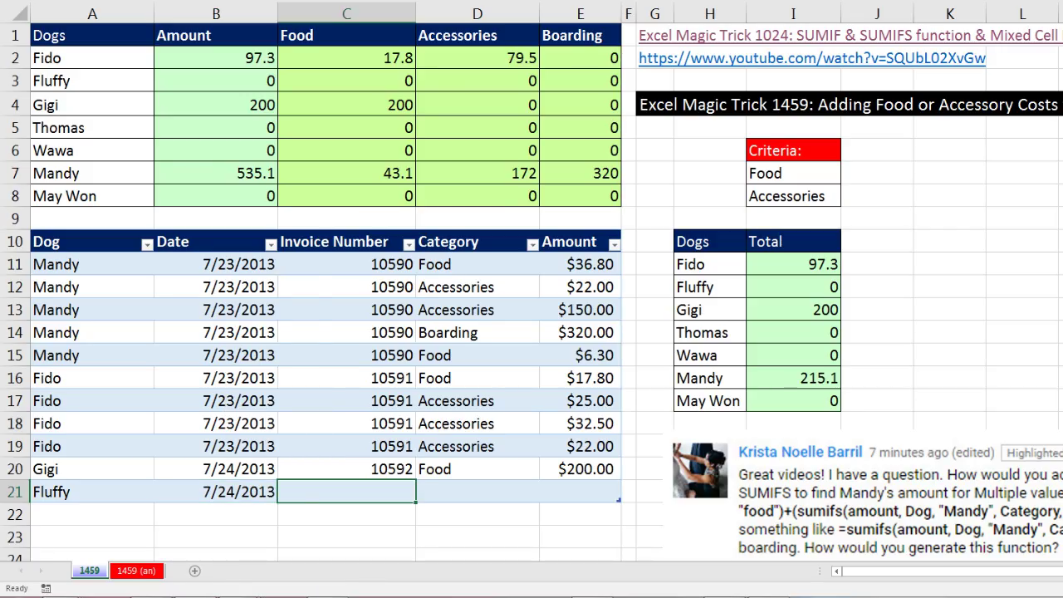
# Step: Complete Fluffy's row with invoice number 10593, category Food and amount 142.99, and add another table row
pyautogui.write('10593')
pyautogui.press('Tab')
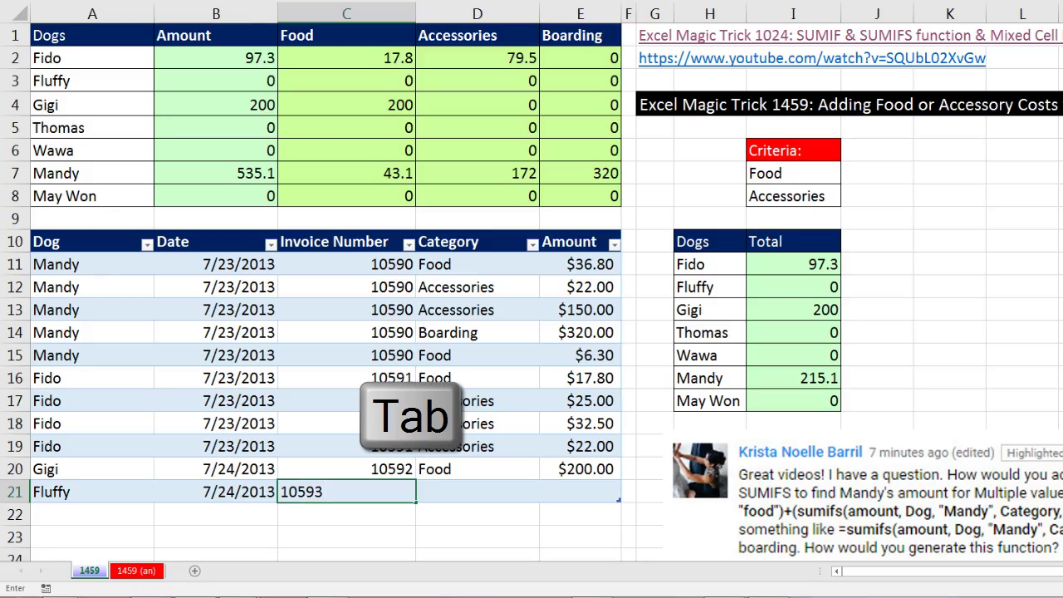
pyautogui.write('Food')
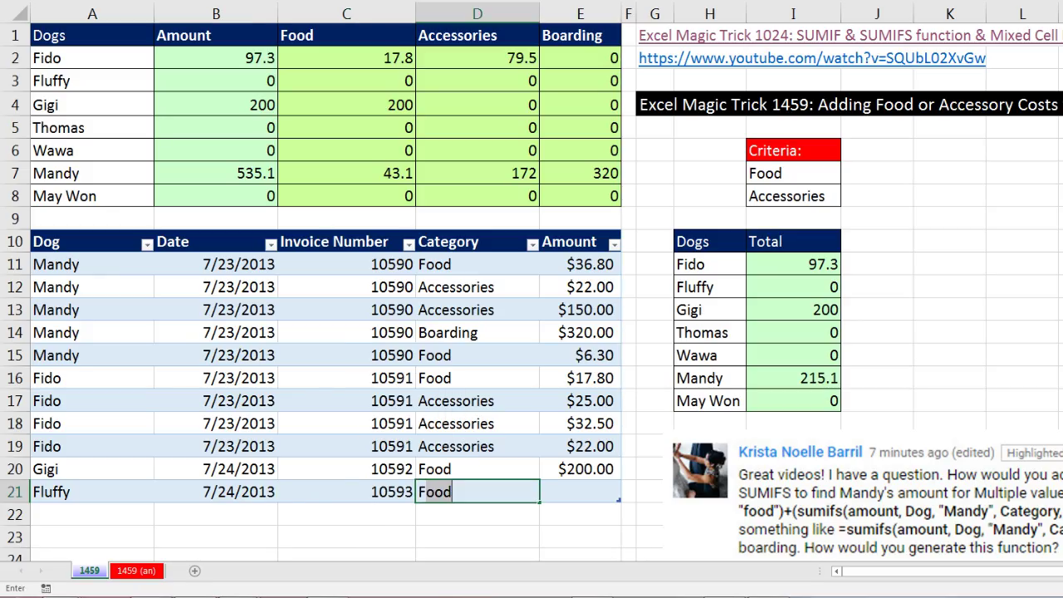
pyautogui.press('Tab')
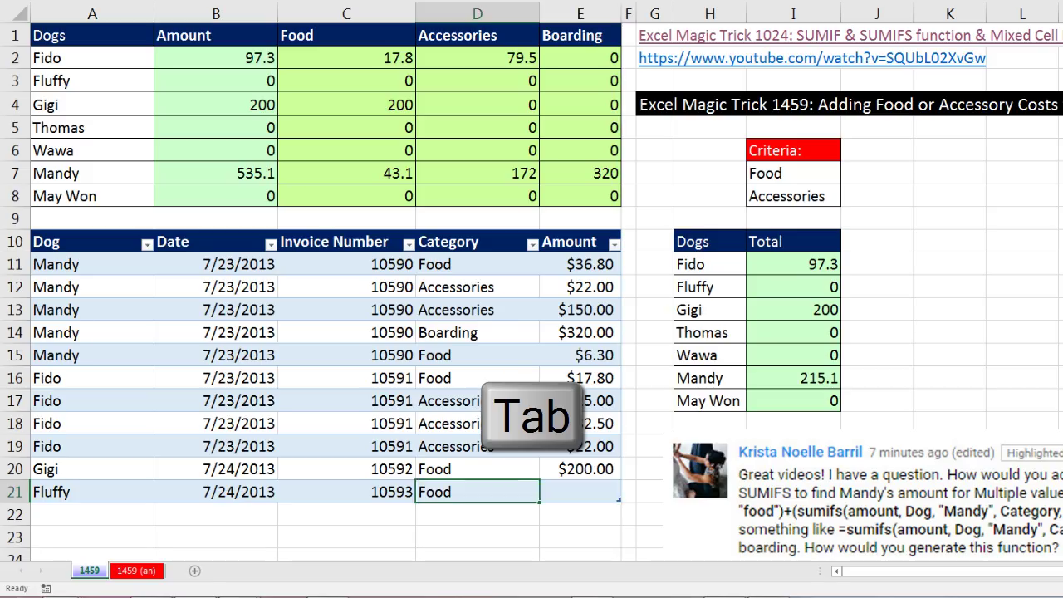
pyautogui.write('14')
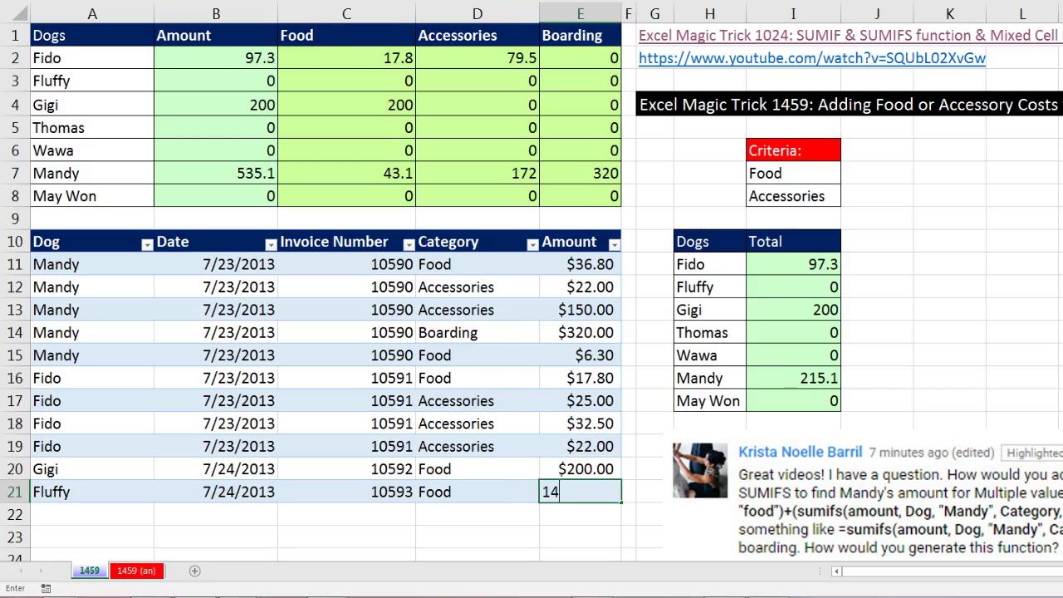
pyautogui.write('2.99')
pyautogui.press('Tab')
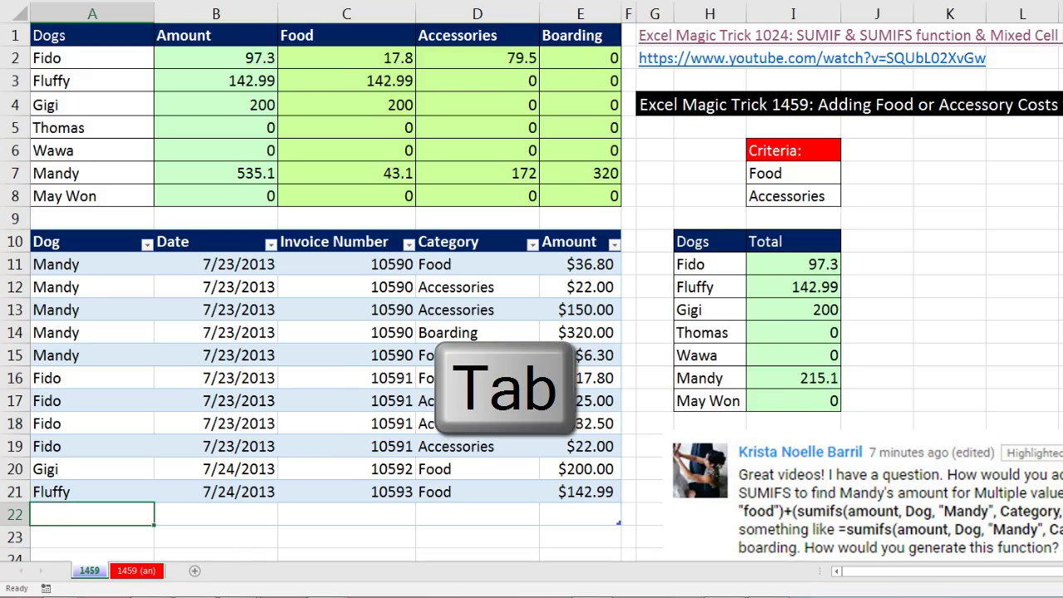
# Step: Fill the Dog, Date and Invoice Number cells of row 22 by repeating the values from the row above
pyautogui.hotkey('ctrl', "'")
pyautogui.hotkey('ctrl', "'")
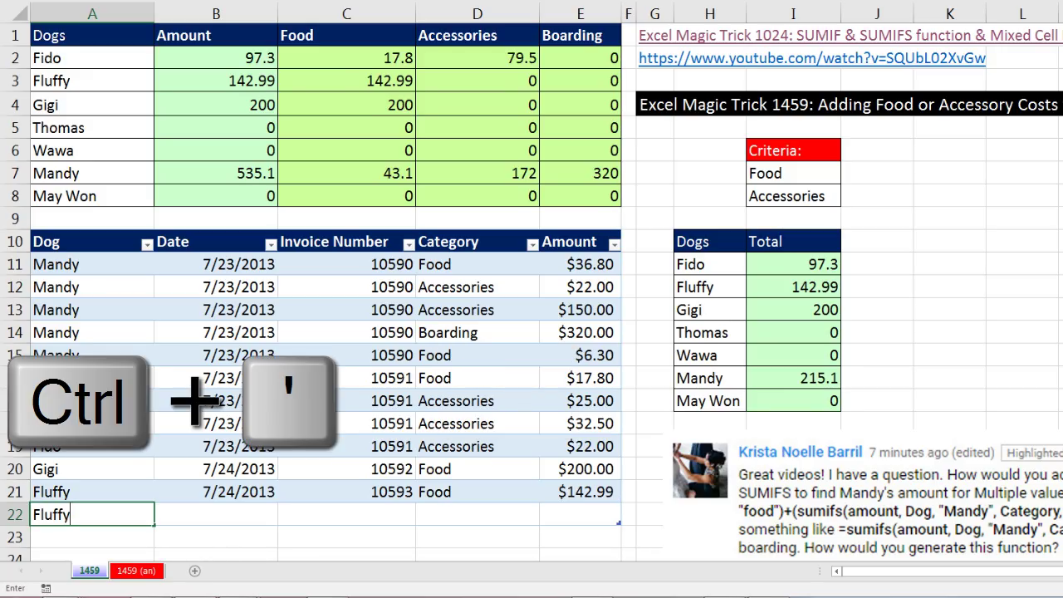
pyautogui.press('Tab')
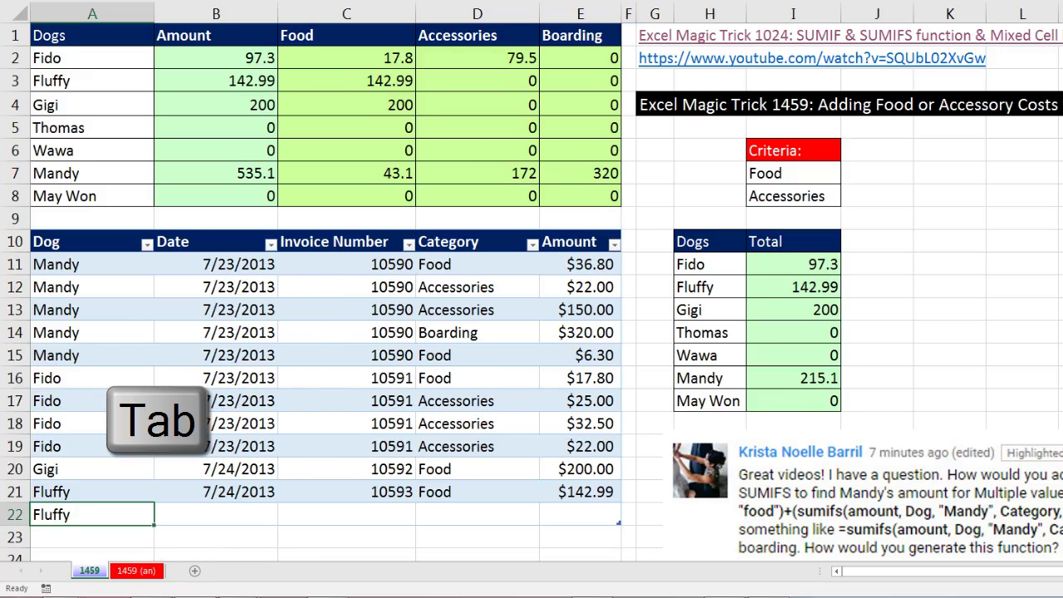
pyautogui.hotkey('ctrl', "'")
pyautogui.press('Tab')
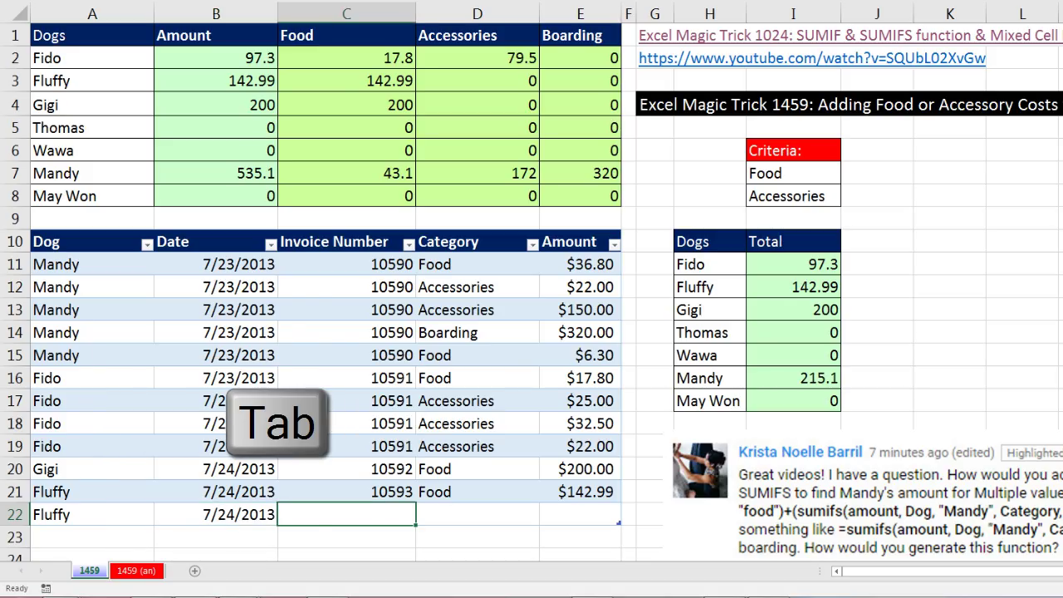
pyautogui.hotkey('ctrl', "'")
pyautogui.press('Tab')
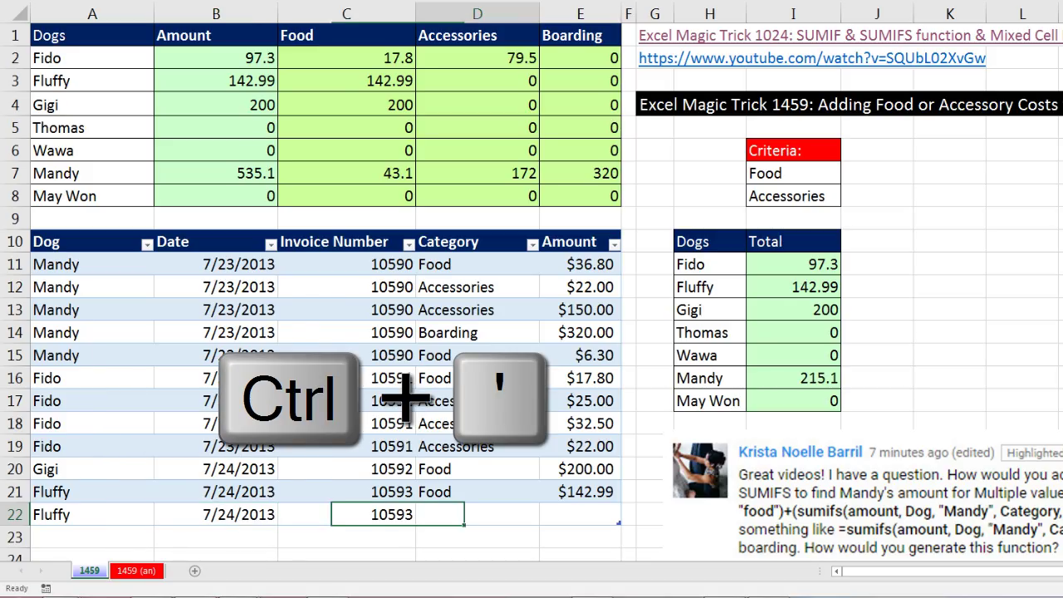
# Step: Set the category to Accessories and the amount to 22 in Fluffy's second row
pyautogui.write('a')
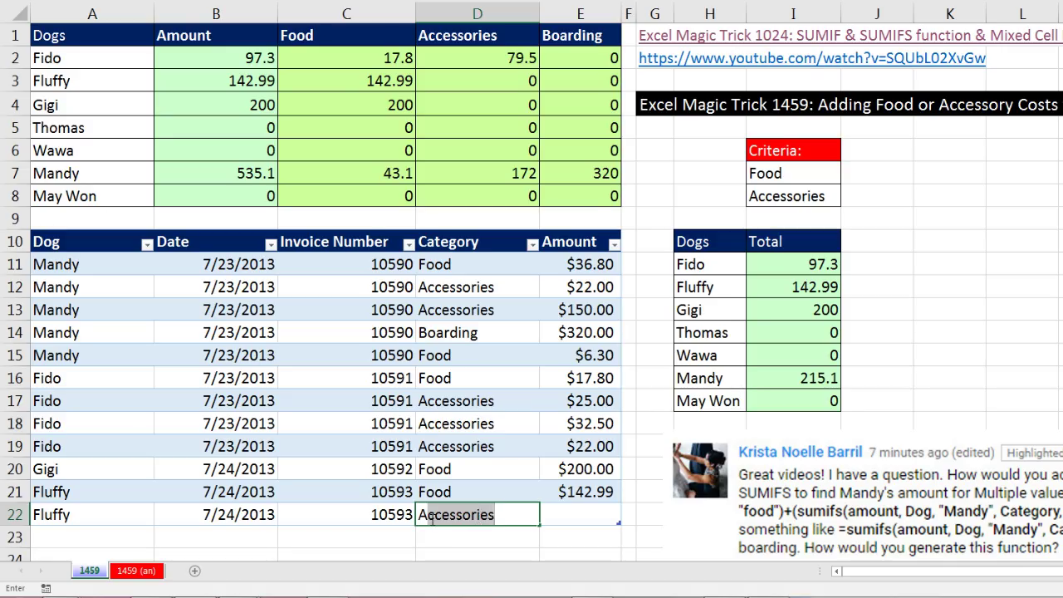
pyautogui.press('Tab')
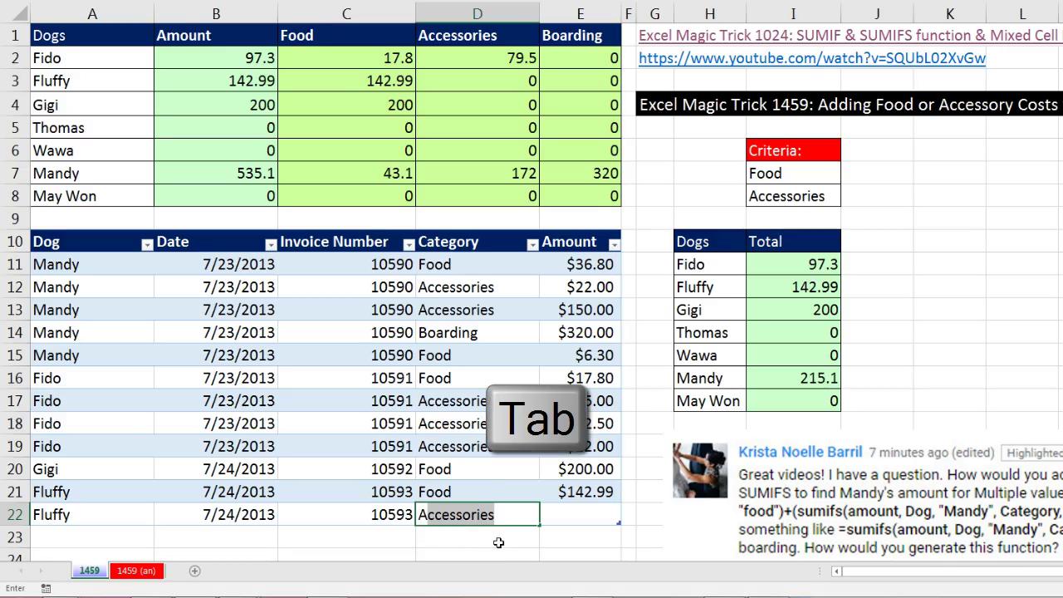
pyautogui.write('22')
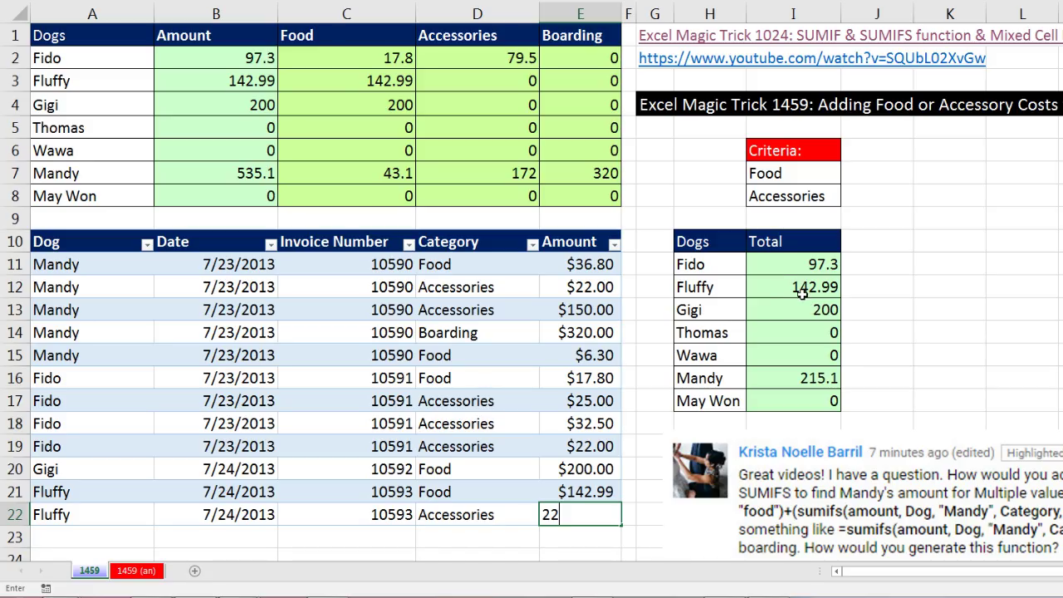
pyautogui.press('Return')
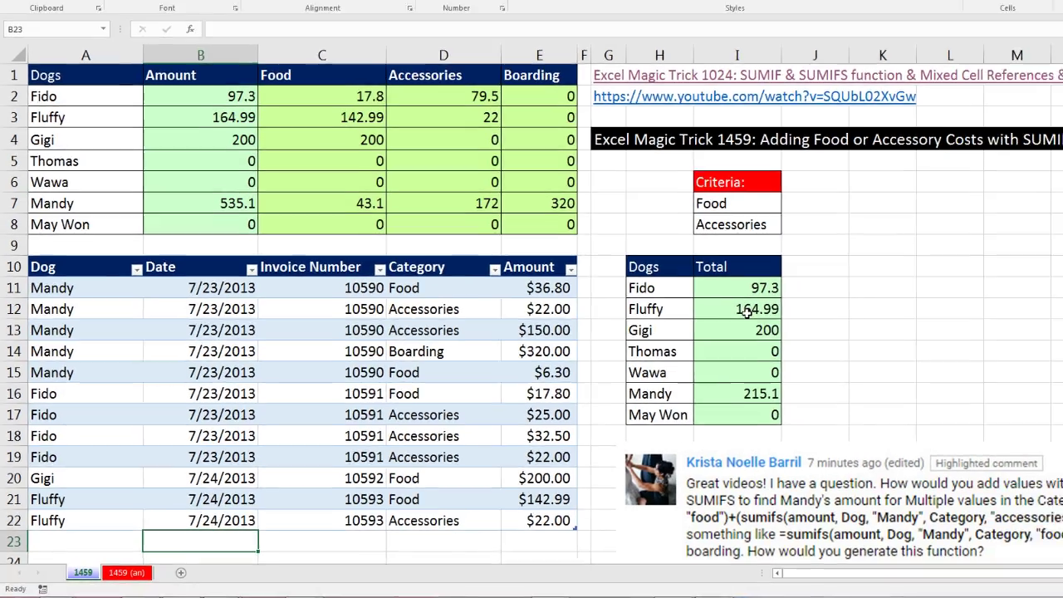
# Step: Review the SUMPRODUCT formulas and their highlighted ranges in Fluffy's and Fido's Total cells
pyautogui.doubleClick(746, 310)
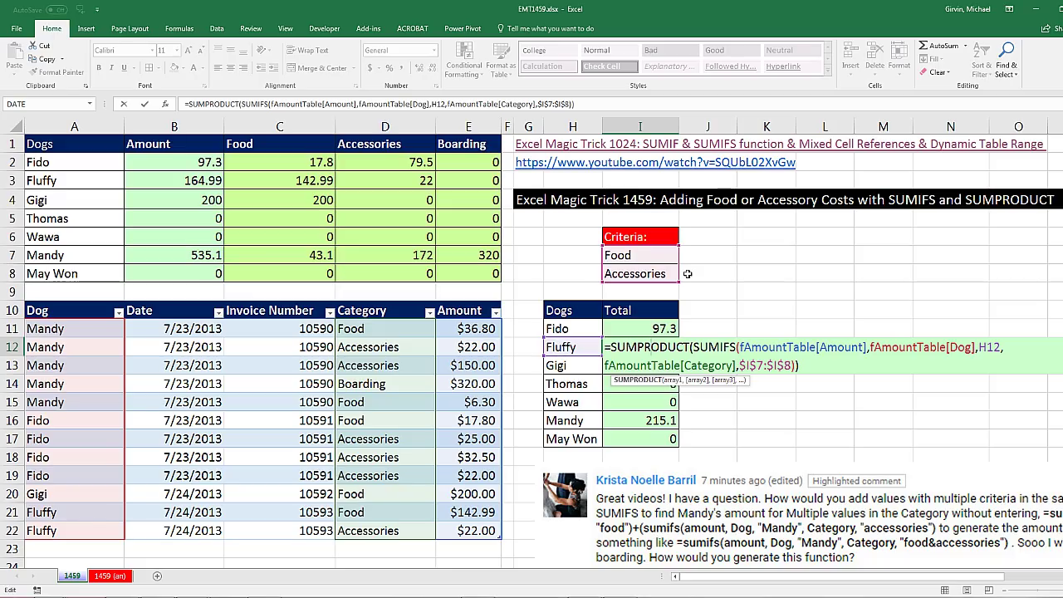
pyautogui.hotkey('ctrl', 'Return')
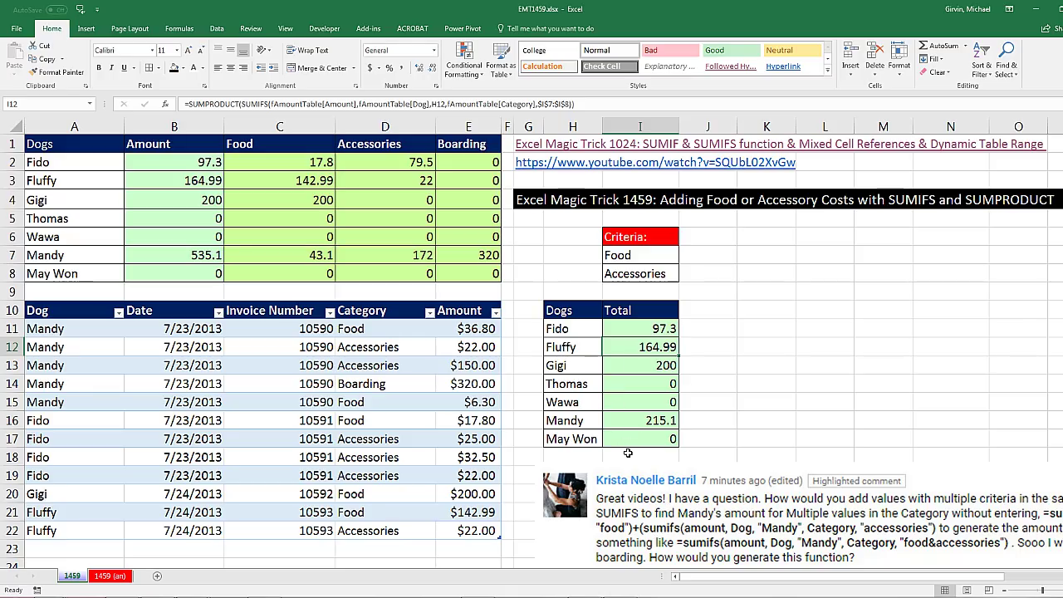
pyautogui.doubleClick(651, 330)
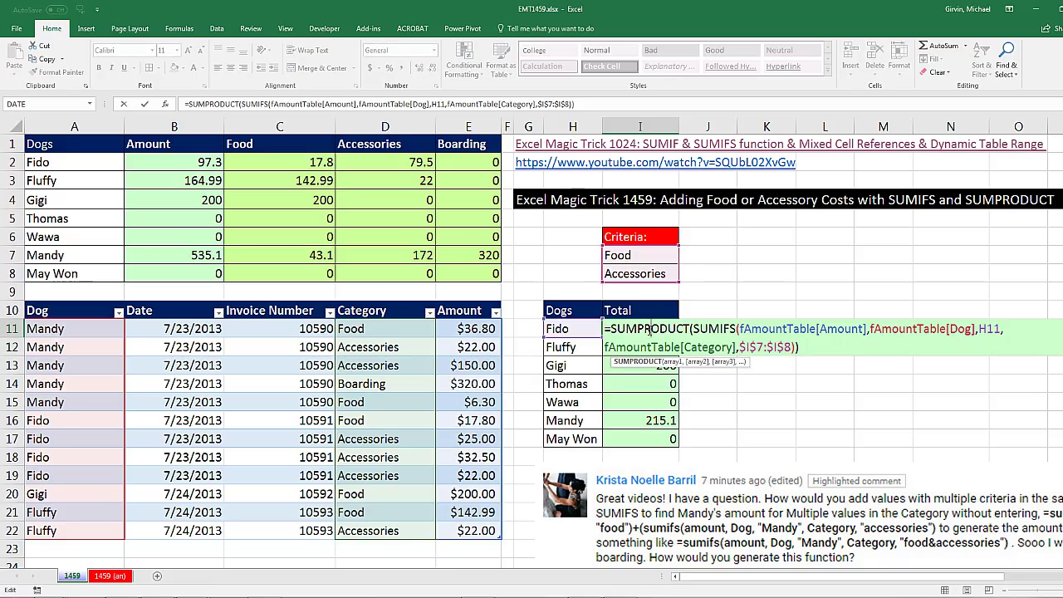